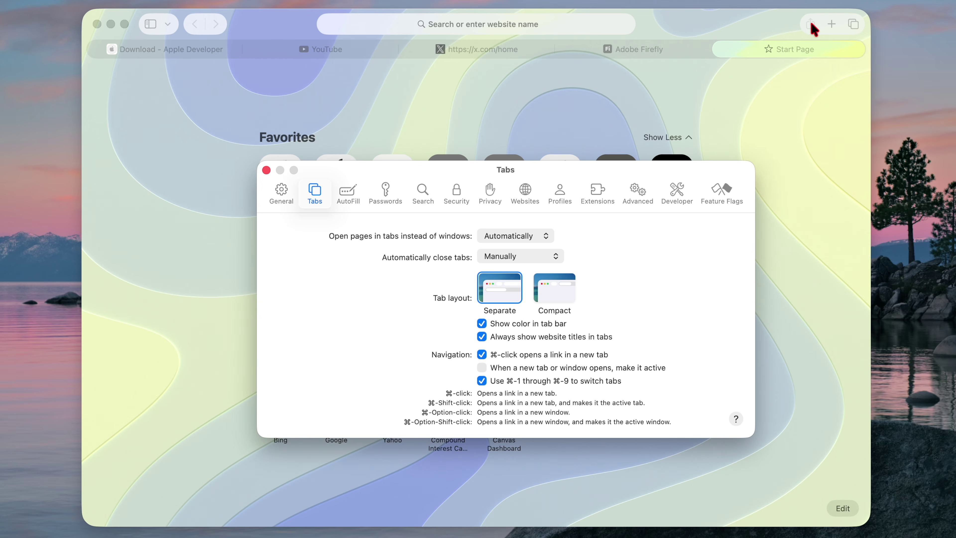
Step: Set Safari's tab layout to Compact and close the Tabs settings window
{"action": "left_click", "coordinate": [566, 296]}
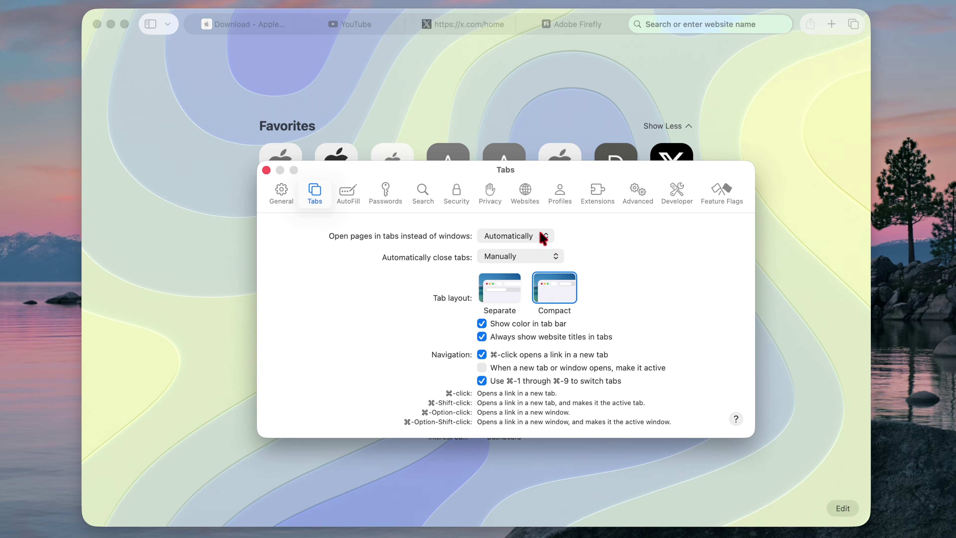
{"action": "left_click", "coordinate": [266, 171]}
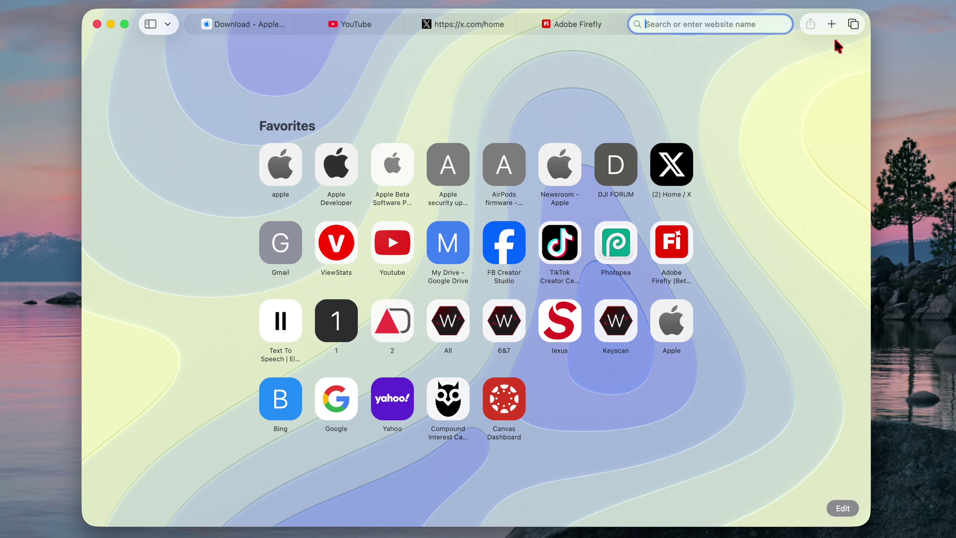
{"action": "key", "text": "super+comma"}
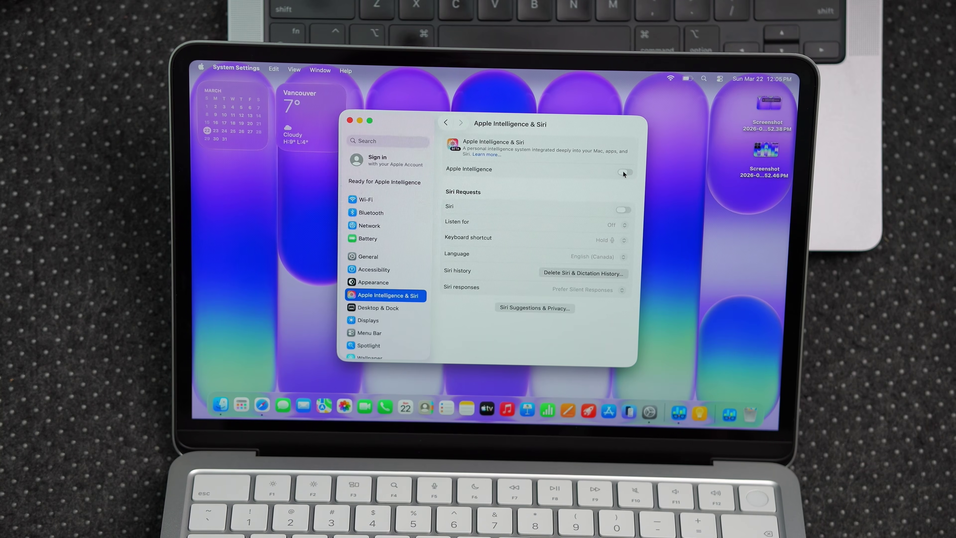
Step: In System Settings, turn on Apple Intelligence and open the Siri Suggestions & Privacy options
{"action": "scroll", "coordinate": [597, 262], "scroll_direction": "down", "scroll_amount": 2}
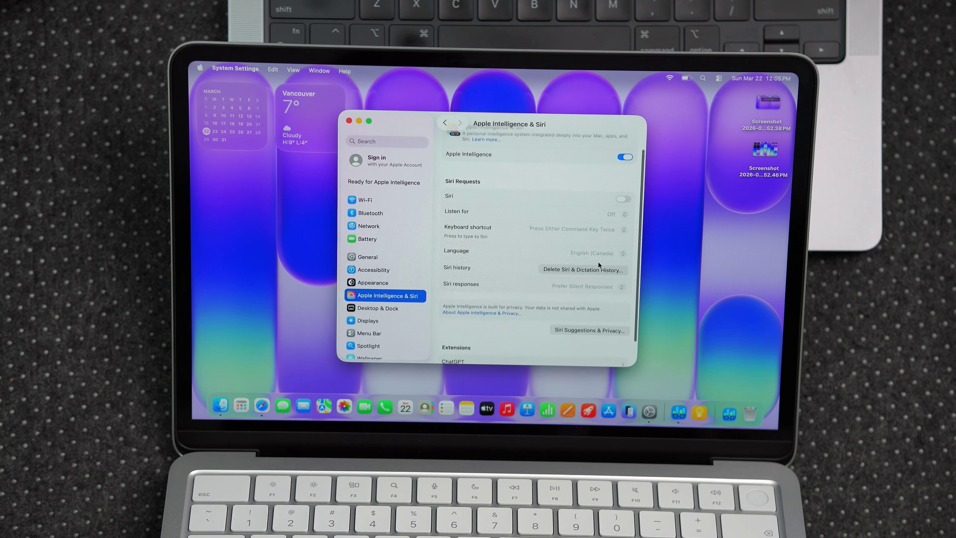
{"action": "left_click", "coordinate": [619, 331]}
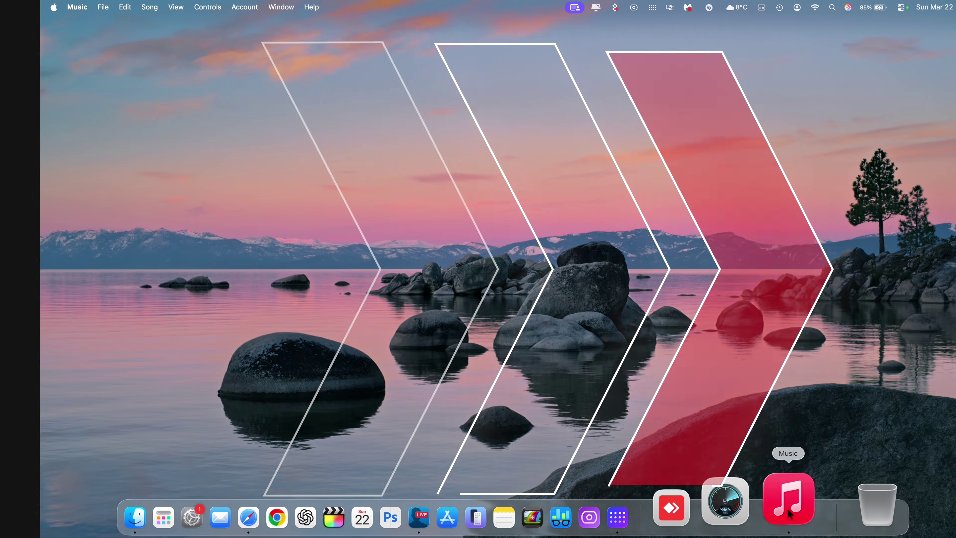
Step: Open Music in full screen and play The Fate of Ophelia in the full-screen player with lyrics
{"action": "left_click", "coordinate": [749, 514]}
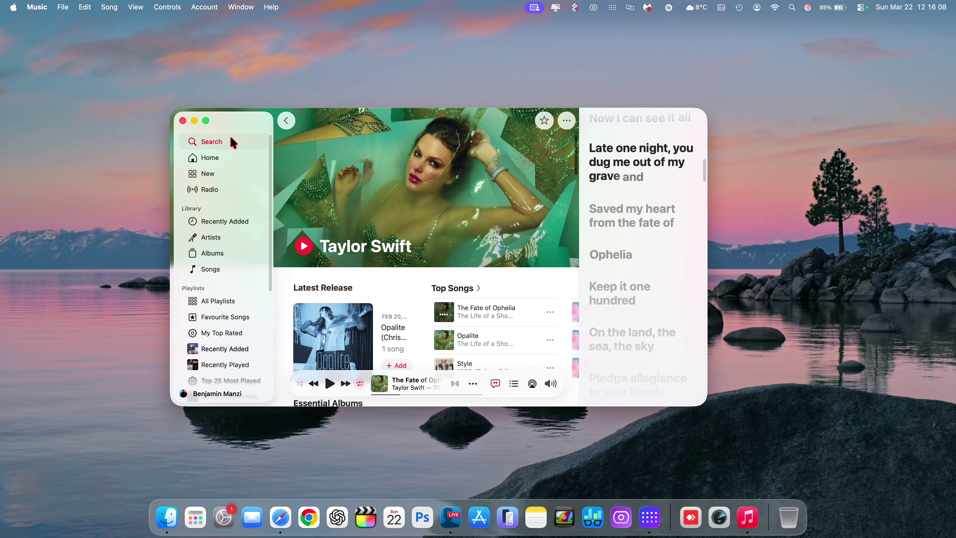
{"action": "left_click", "coordinate": [205, 121]}
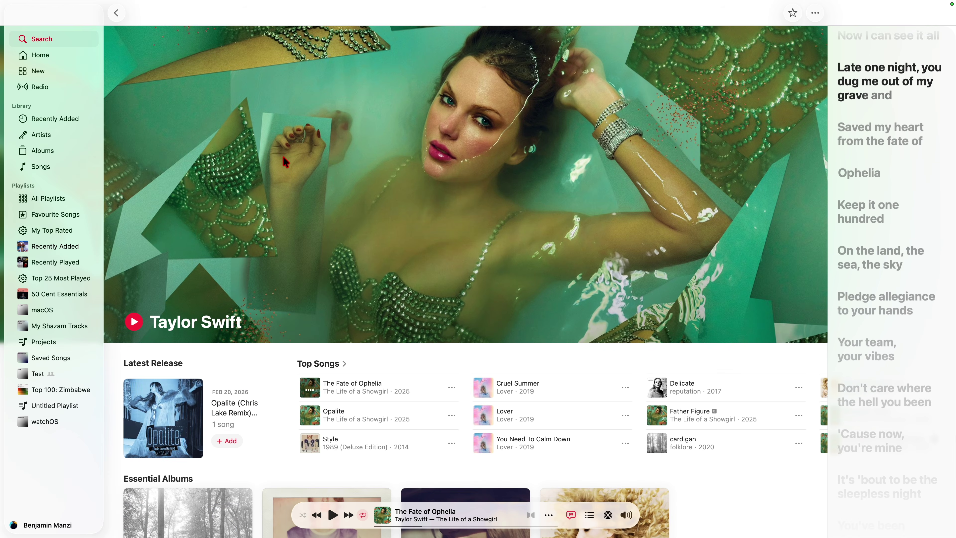
{"action": "scroll", "coordinate": [296, 274], "scroll_direction": "down", "scroll_amount": 5}
{"action": "scroll", "coordinate": [296, 275], "scroll_direction": "up", "scroll_amount": 5}
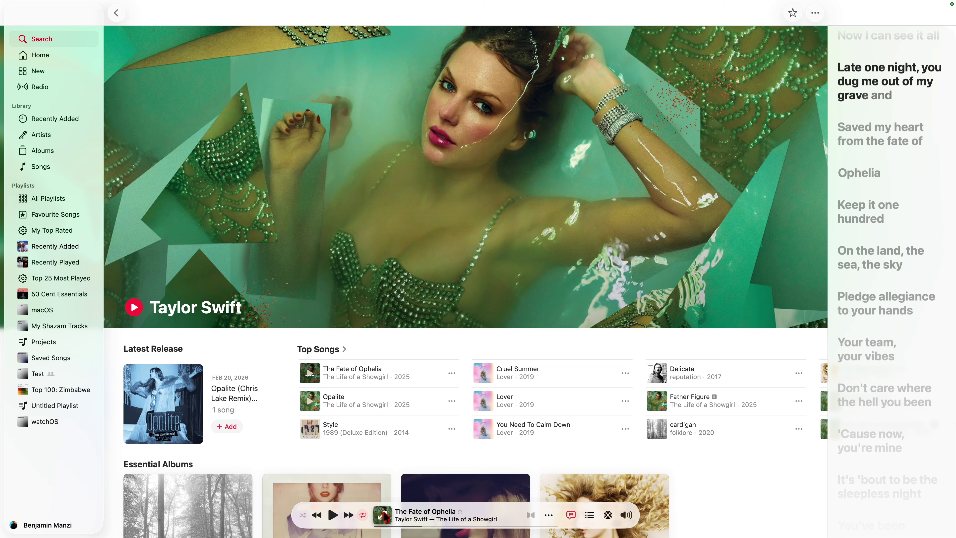
{"action": "left_click", "coordinate": [382, 515]}
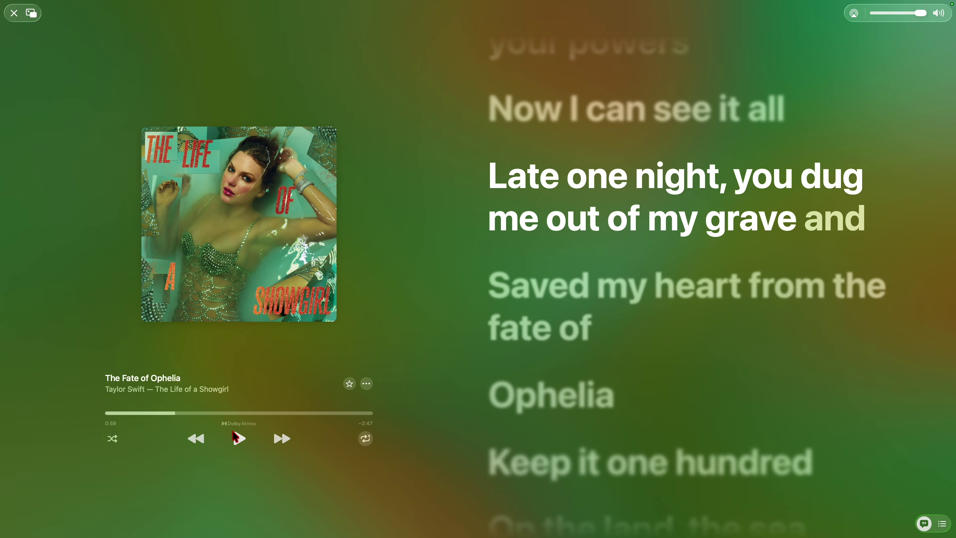
{"action": "left_click", "coordinate": [239, 439]}
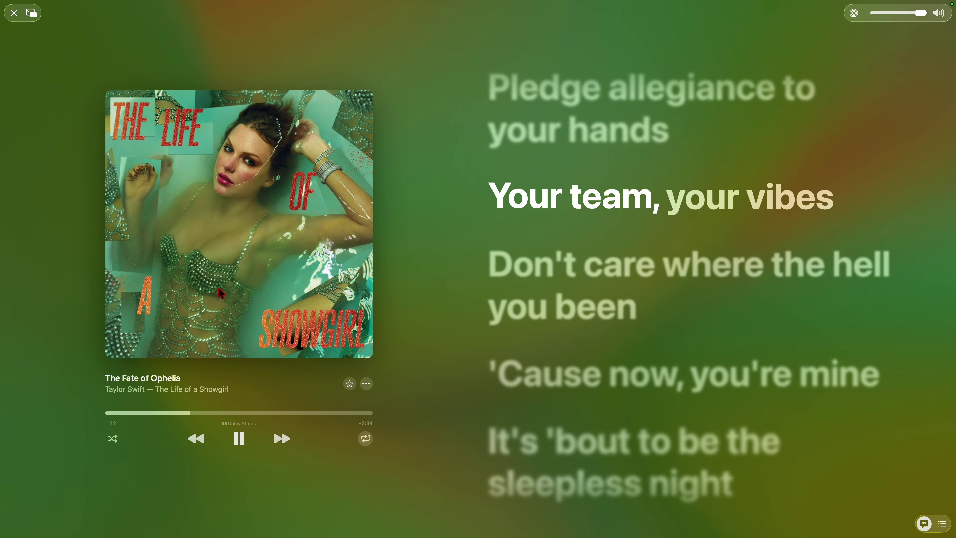
Step: Switch Music to the MiniPlayer with lyrics and resize its window to be slightly wider and shorter
{"action": "left_click", "coordinate": [31, 14]}
{"action": "left_click", "coordinate": [487, 131]}
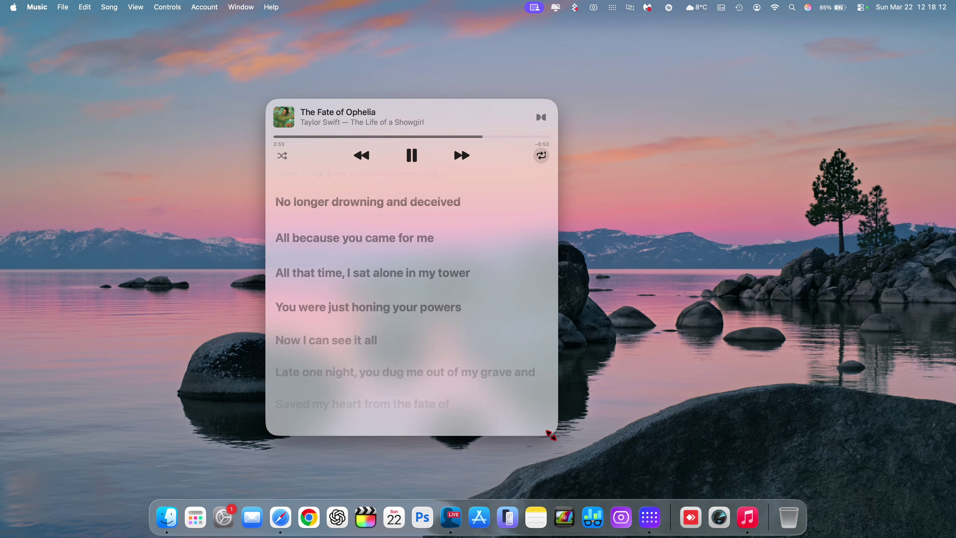
{"action": "left_click_drag", "start_coordinate": [548, 434], "coordinate": [570, 410]}
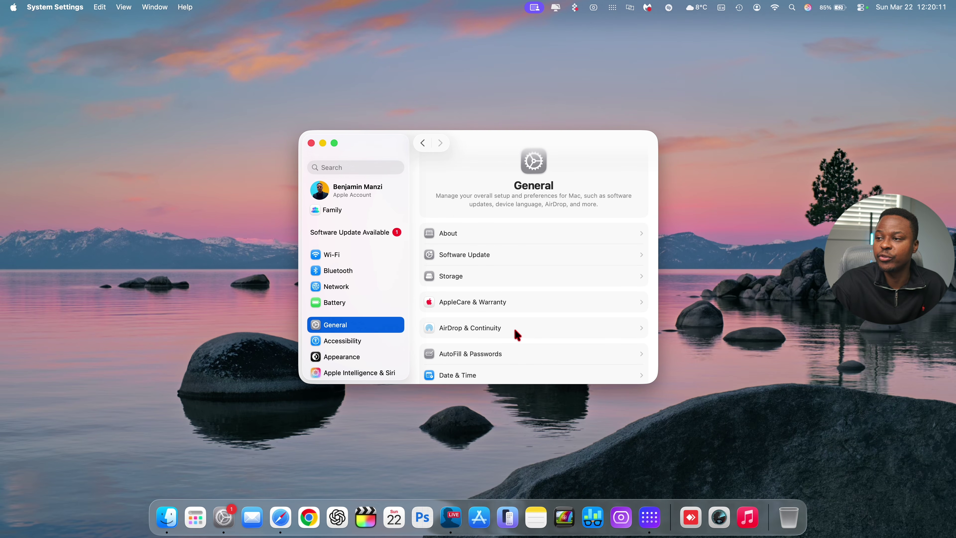
Step: Open the AirDrop & Continuity settings in System Settings and review the AirDrop, Continuity, iPhone Mirroring and AirPlay options
{"action": "left_click", "coordinate": [518, 334]}
{"action": "scroll", "coordinate": [518, 334], "scroll_direction": "down", "scroll_amount": 5}
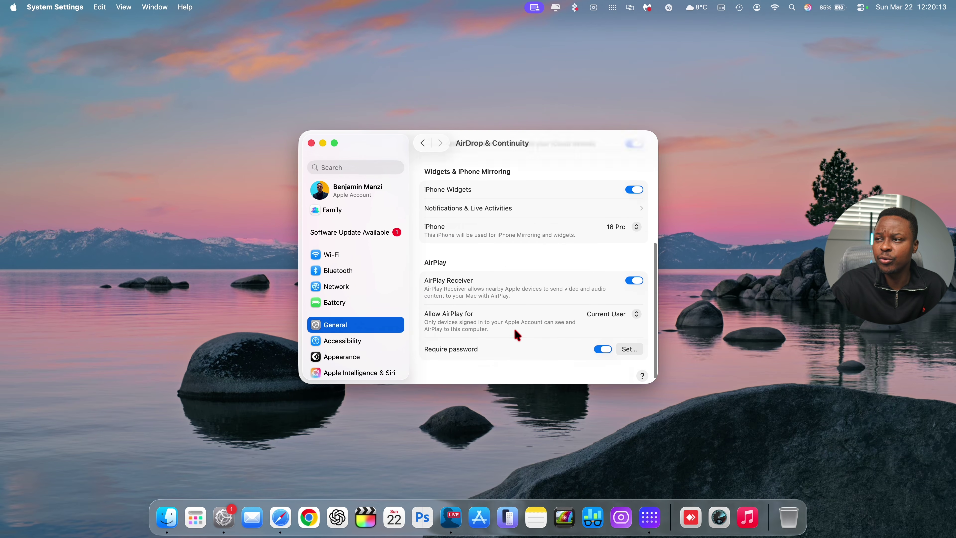
{"action": "scroll", "coordinate": [517, 334], "scroll_direction": "up", "scroll_amount": 5}
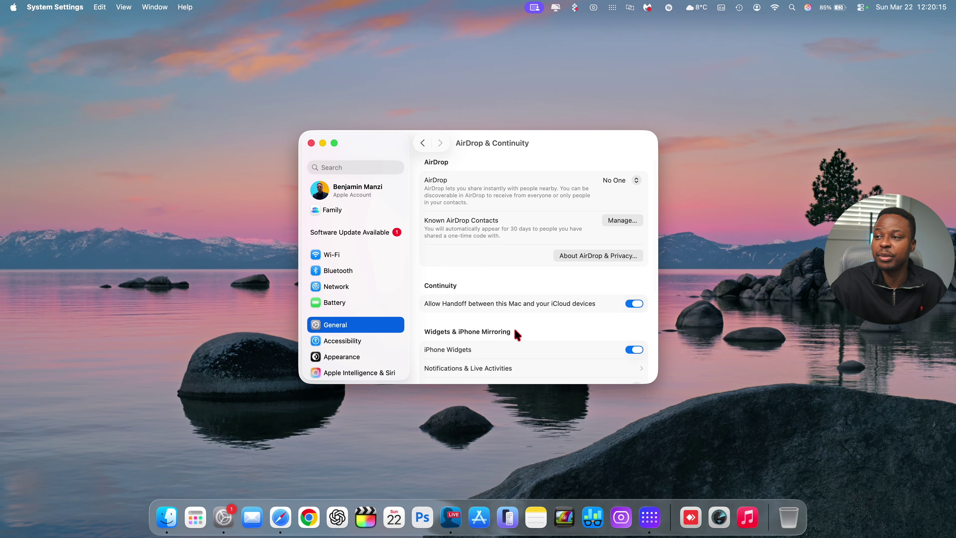
{"action": "scroll", "coordinate": [518, 334], "scroll_direction": "down", "scroll_amount": 5}
{"action": "scroll", "coordinate": [517, 335], "scroll_direction": "up", "scroll_amount": 3}
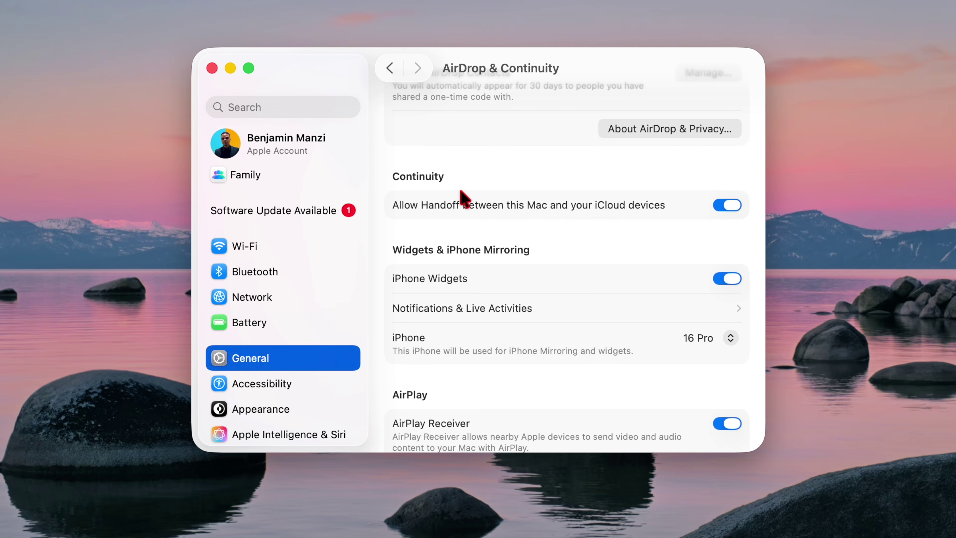
{"action": "scroll", "coordinate": [463, 196], "scroll_direction": "up", "scroll_amount": 3}
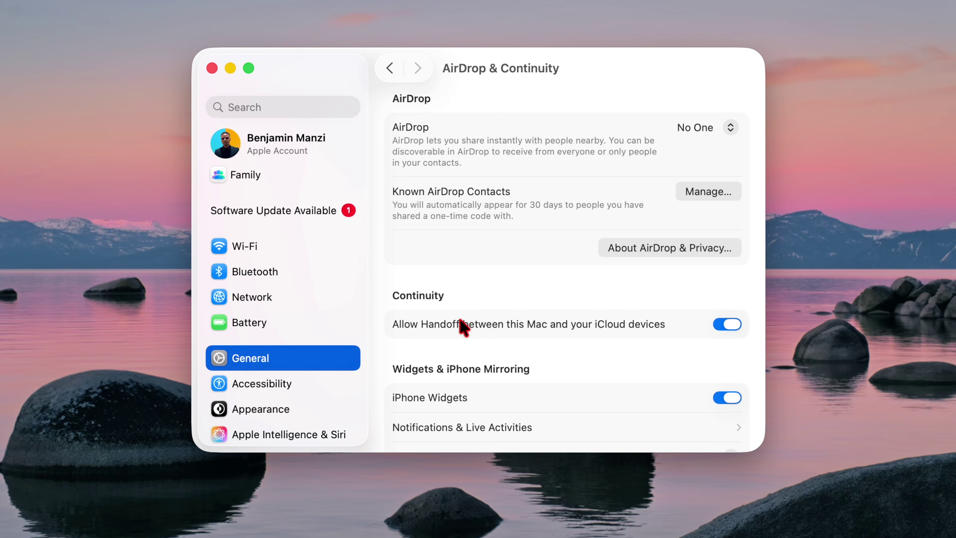
{"action": "scroll", "coordinate": [465, 327], "scroll_direction": "down", "scroll_amount": 7}
{"action": "scroll", "coordinate": [225, 383], "scroll_direction": "down", "scroll_amount": 2}
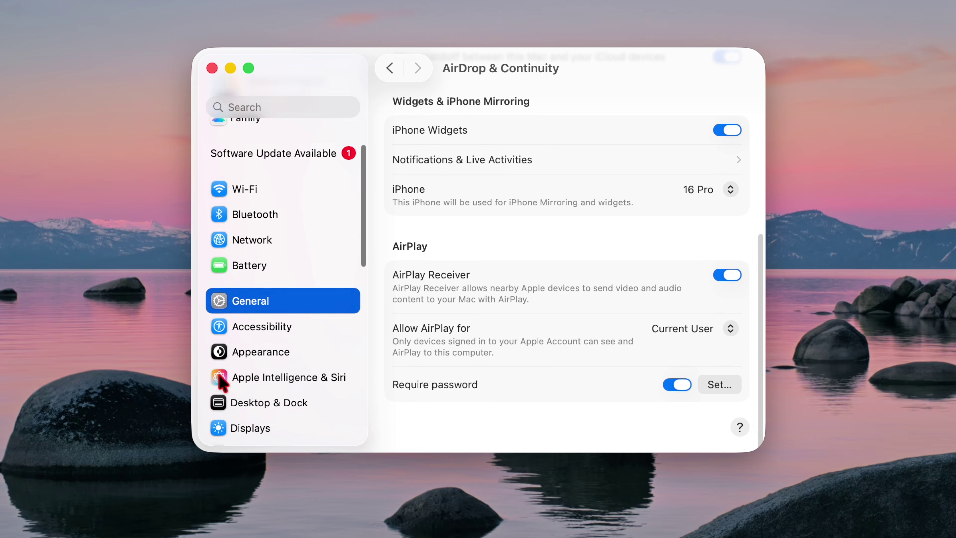
Step: Open the Desktop & Dock settings and look through the Stage Manager, Widgets and Windows options
{"action": "scroll", "coordinate": [222, 382], "scroll_direction": "down", "scroll_amount": 5}
{"action": "scroll", "coordinate": [284, 337], "scroll_direction": "up", "scroll_amount": 1}
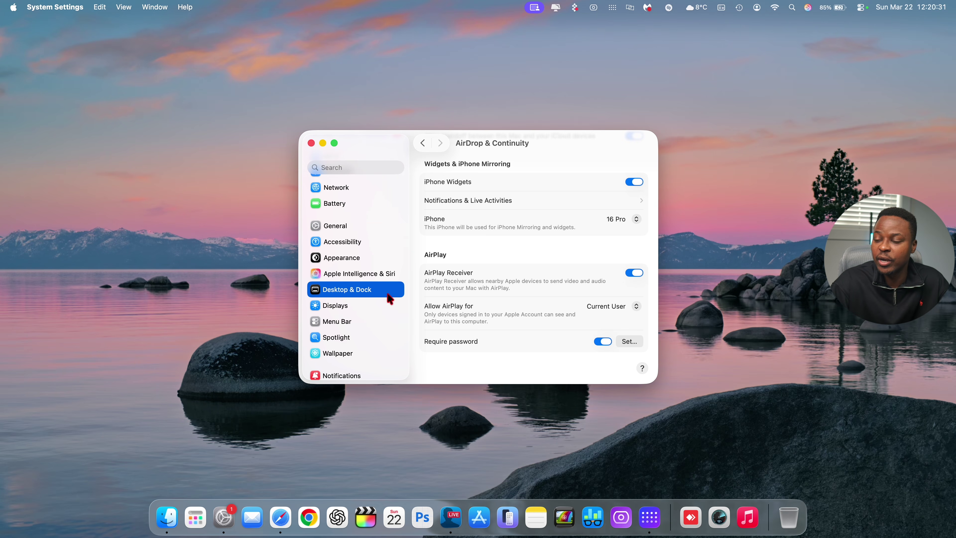
{"action": "scroll", "coordinate": [438, 314], "scroll_direction": "down", "scroll_amount": 10}
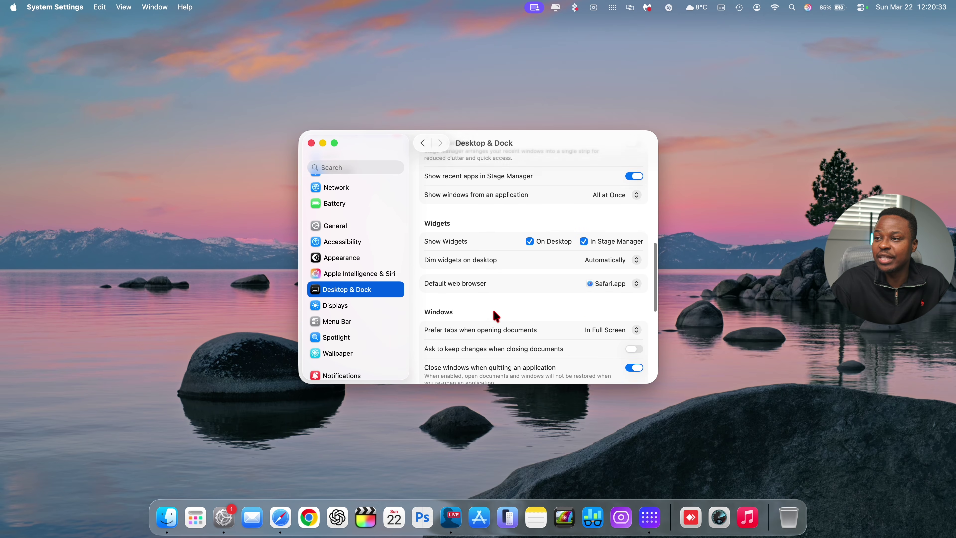
{"action": "scroll", "coordinate": [496, 316], "scroll_direction": "down", "scroll_amount": 5}
{"action": "scroll", "coordinate": [492, 314], "scroll_direction": "up", "scroll_amount": 6}
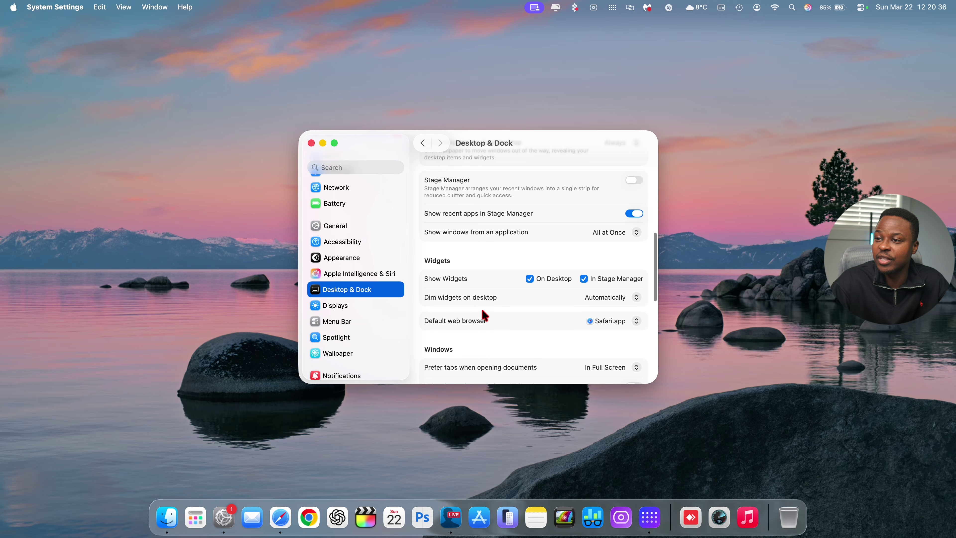
{"action": "scroll", "coordinate": [485, 316], "scroll_direction": "up", "scroll_amount": 5}
Step: Return to AirDrop & Continuity in the General settings and check the Widgets & iPhone Mirroring options
{"action": "left_click", "coordinate": [349, 227]}
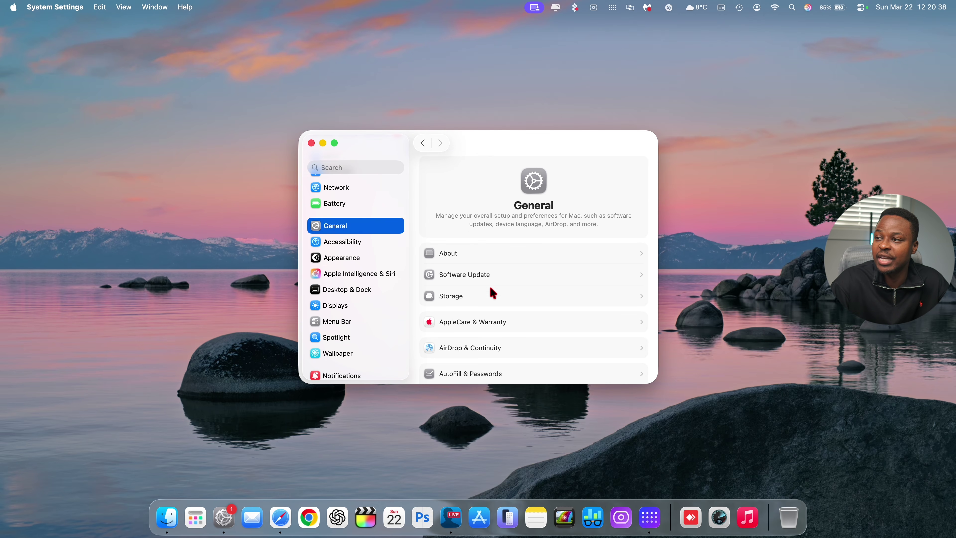
{"action": "left_click", "coordinate": [479, 353]}
{"action": "scroll", "coordinate": [564, 334], "scroll_direction": "down", "scroll_amount": 3}
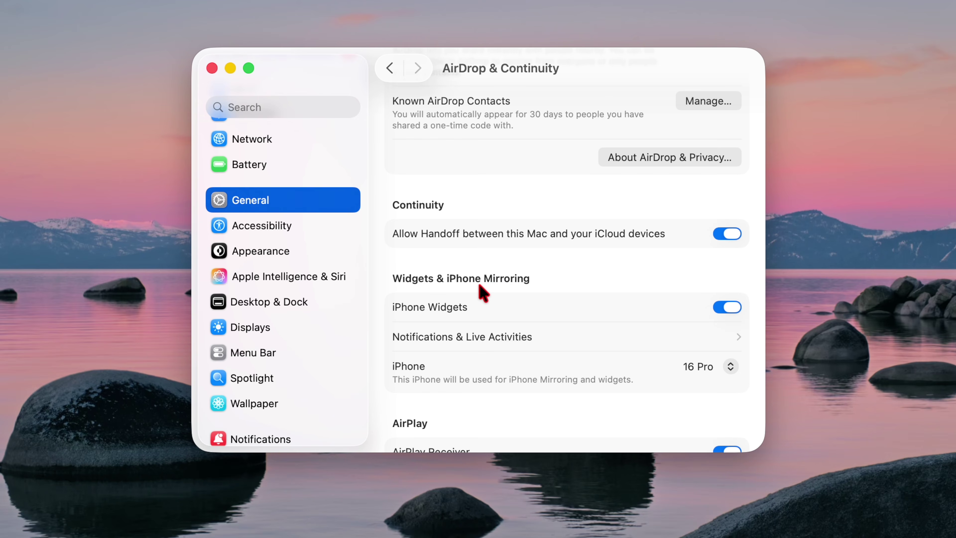
{"action": "scroll", "coordinate": [482, 292], "scroll_direction": "up", "scroll_amount": 5}
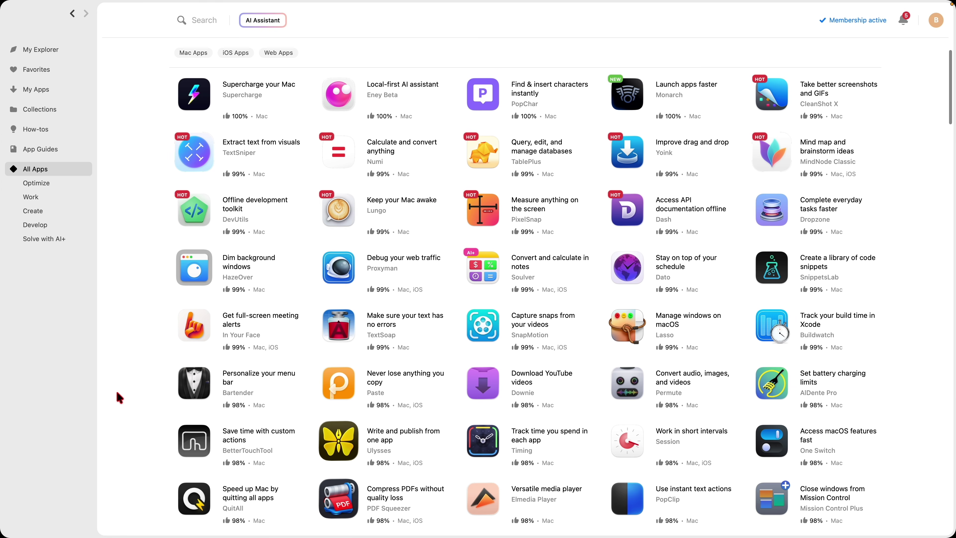
Step: Switch to Setapp and browse down the All Apps catalog of top-rated apps
{"action": "scroll", "coordinate": [119, 397], "scroll_direction": "down", "scroll_amount": 10}
{"action": "scroll", "coordinate": [120, 397], "scroll_direction": "down", "scroll_amount": 15}
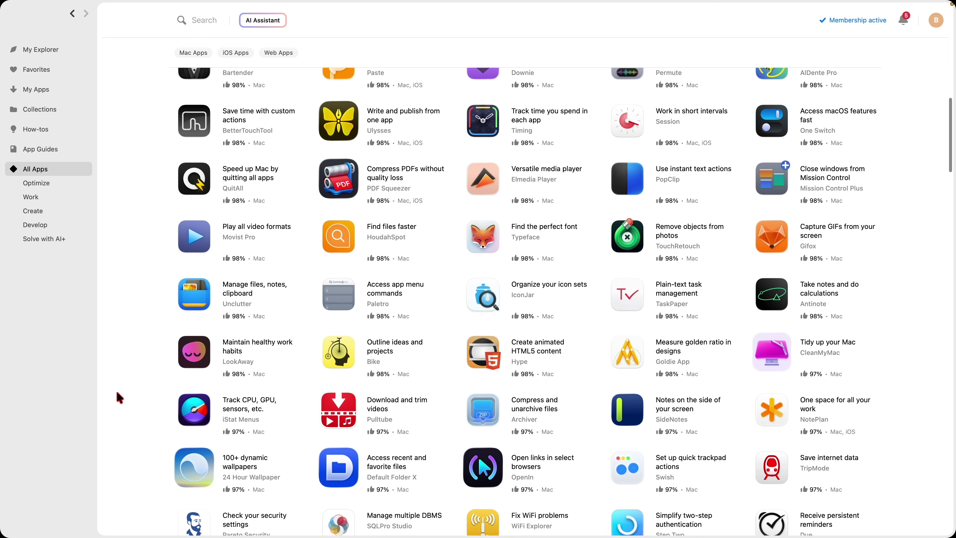
{"action": "scroll", "coordinate": [119, 397], "scroll_direction": "down", "scroll_amount": 15}
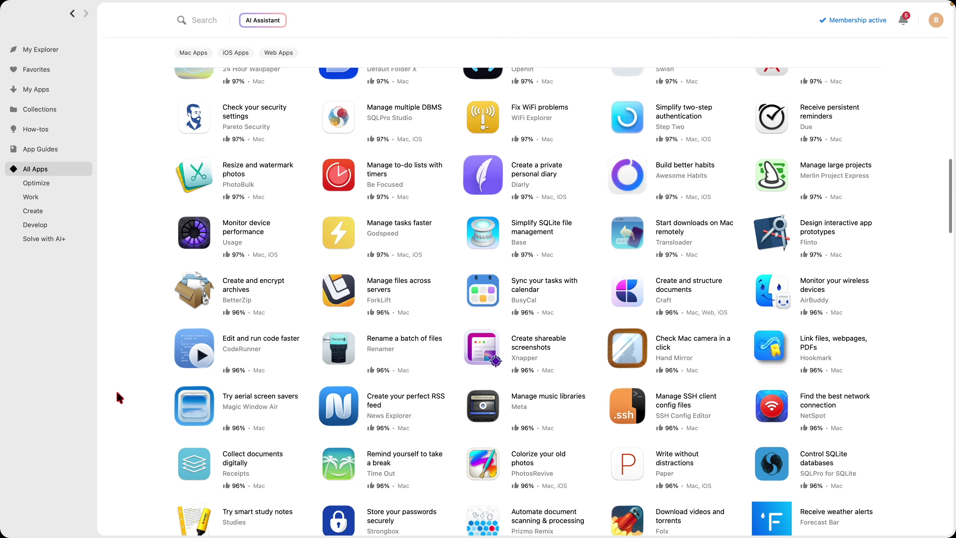
{"action": "scroll", "coordinate": [120, 397], "scroll_direction": "down", "scroll_amount": 4}
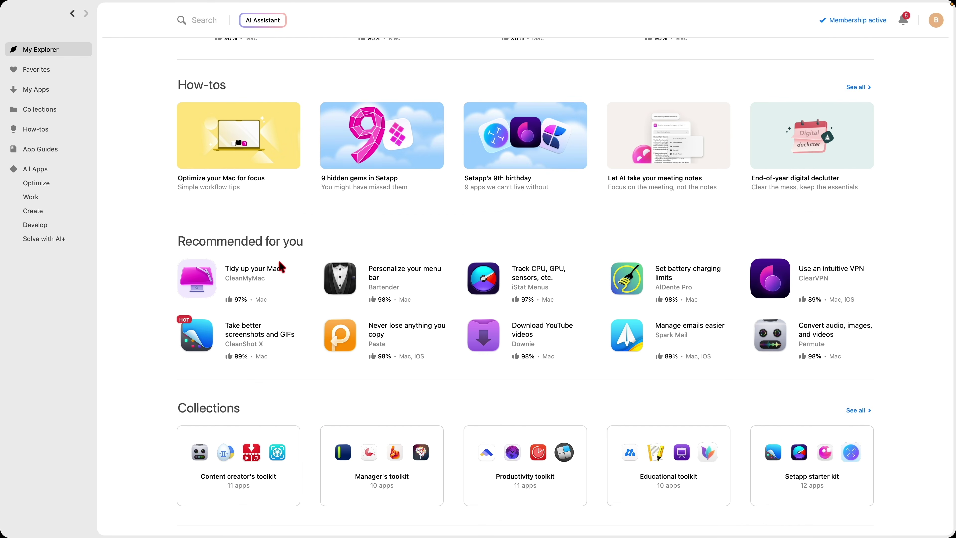
Step: Open CleanMyMac from Setapp's recommended apps and start a scan of the Mac
{"action": "left_click", "coordinate": [190, 270]}
{"action": "left_click", "coordinate": [288, 106]}
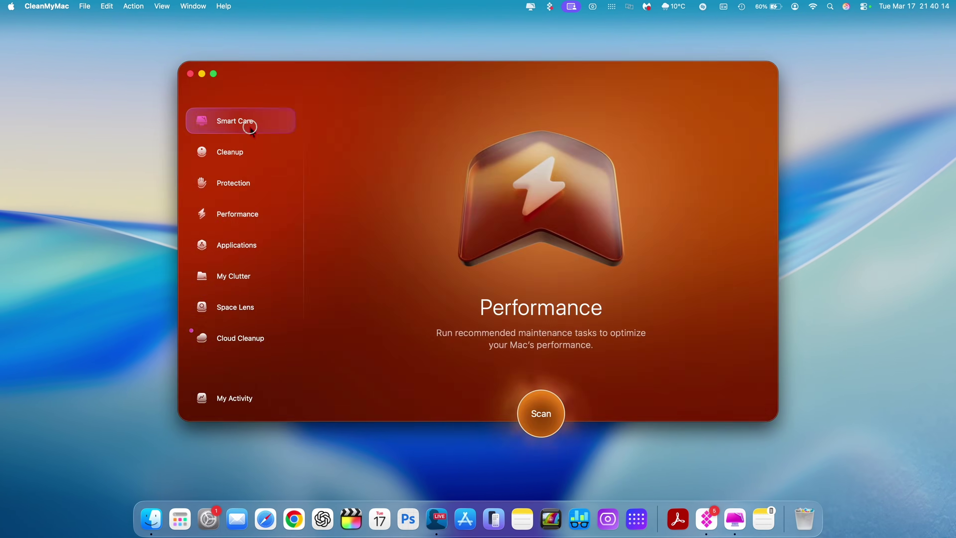
{"action": "left_click", "coordinate": [541, 410]}
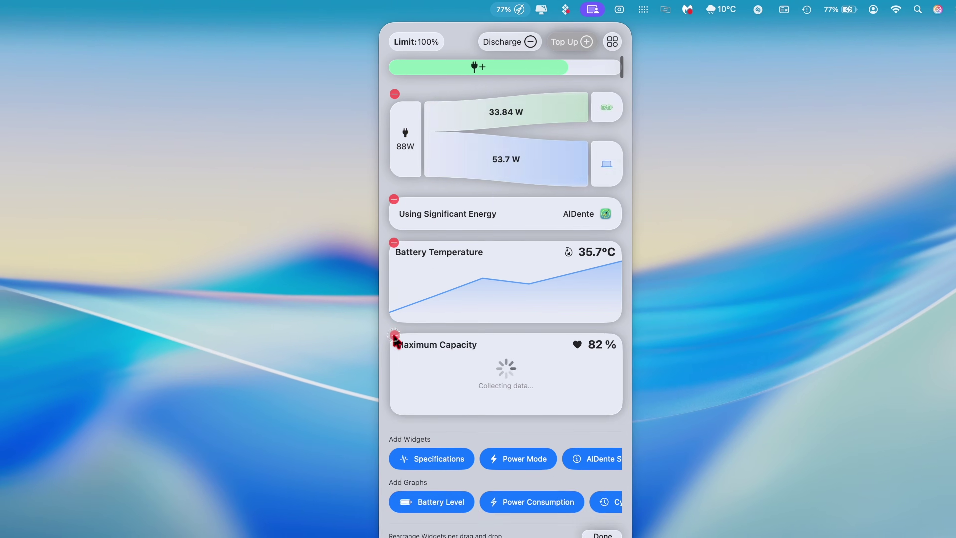
Step: Remove the Maximum Capacity widget from the AlDente dashboard
{"action": "left_click", "coordinate": [393, 335]}
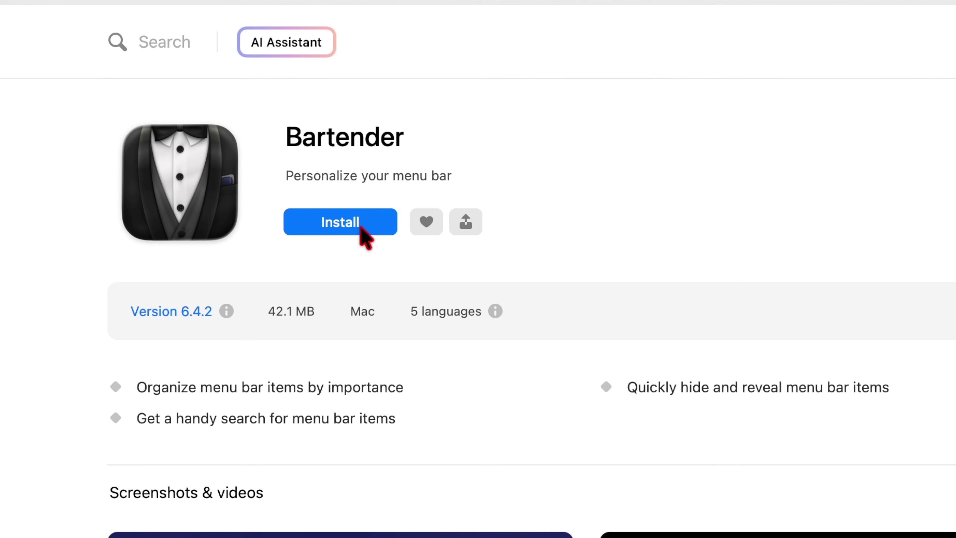
Step: Install Bartender from its Setapp page
{"action": "left_click", "coordinate": [358, 225]}
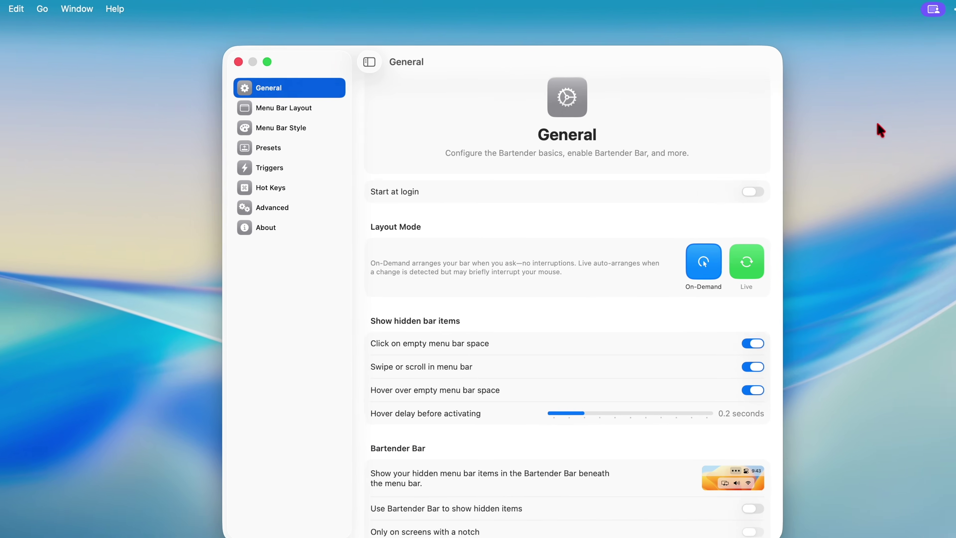
{"action": "mouse_move", "coordinate": [861, 11]}
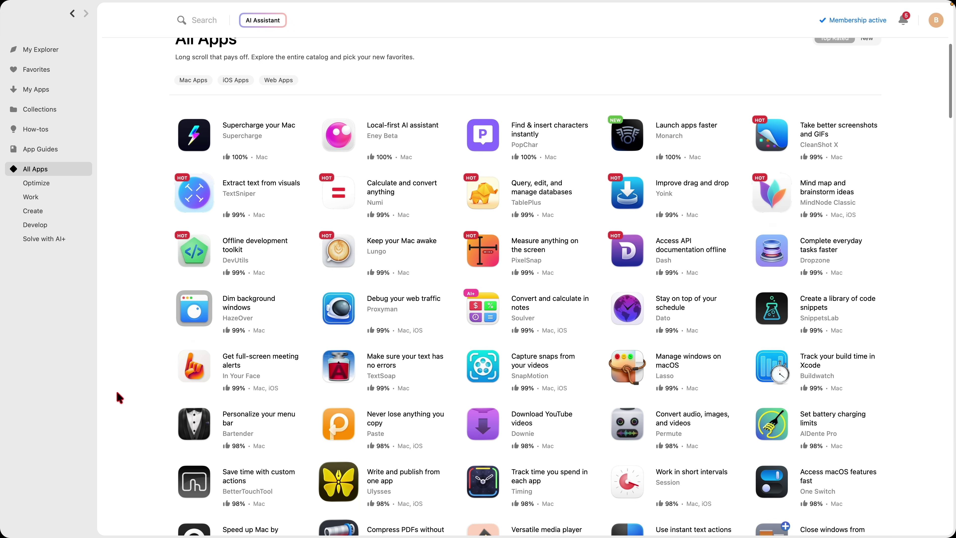
Step: Browse Setapp's All Apps catalog again from its beginning through the lower-rated utilities
{"action": "scroll", "coordinate": [118, 395], "scroll_direction": "up", "scroll_amount": 2}
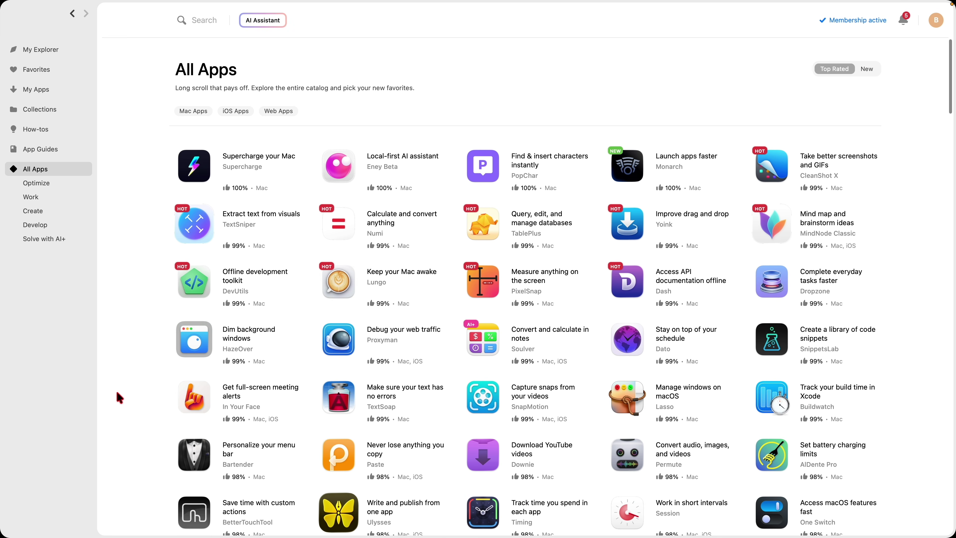
{"action": "scroll", "coordinate": [119, 397], "scroll_direction": "down", "scroll_amount": 10}
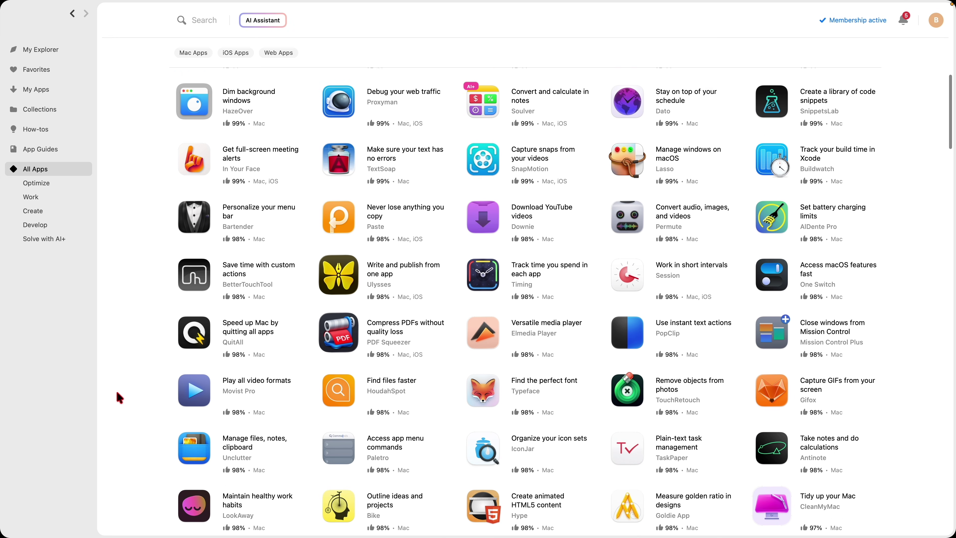
{"action": "scroll", "coordinate": [120, 398], "scroll_direction": "down", "scroll_amount": 13}
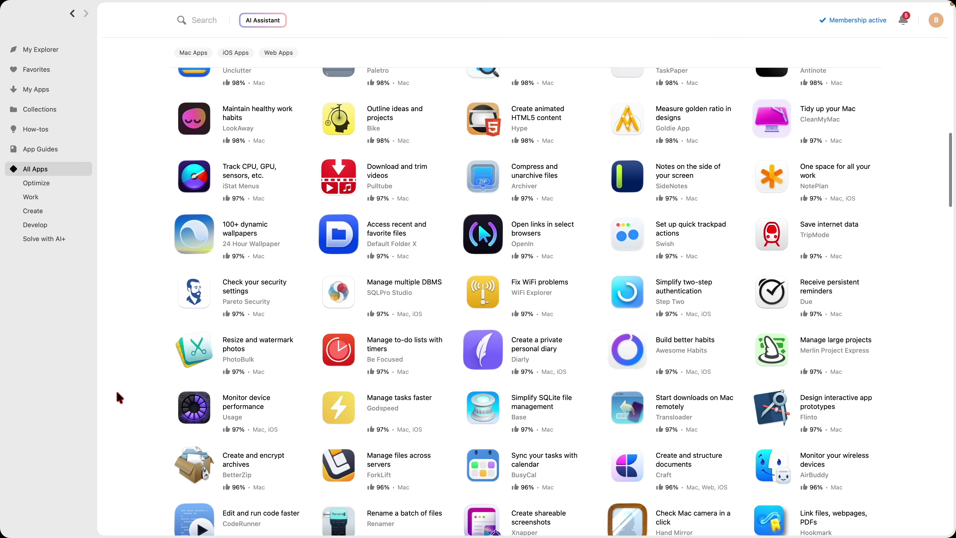
{"action": "scroll", "coordinate": [119, 398], "scroll_direction": "down", "scroll_amount": 13}
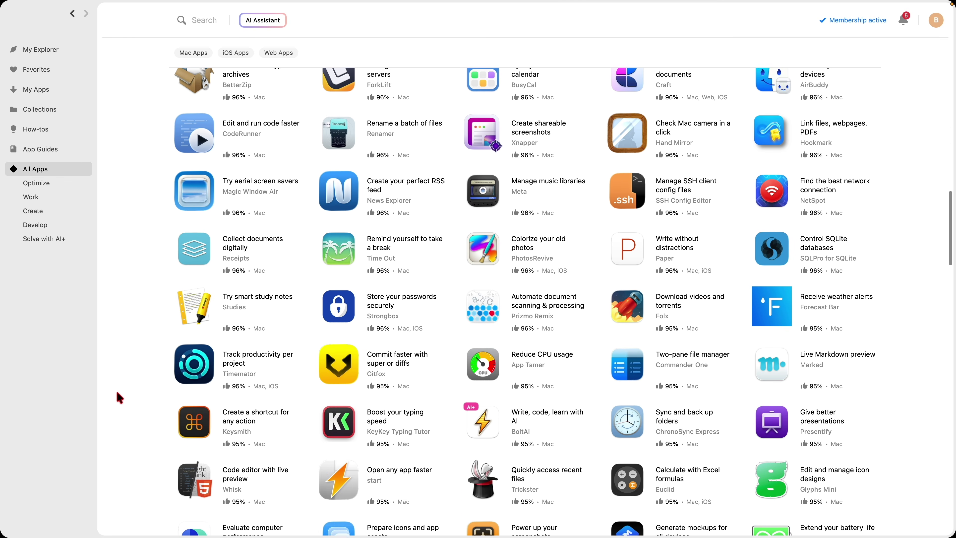
Step: Narrow Setapp's All Apps catalog to iOS Apps, browse the list and open the MindNode Classic page
{"action": "scroll", "coordinate": [120, 397], "scroll_direction": "down", "scroll_amount": 4}
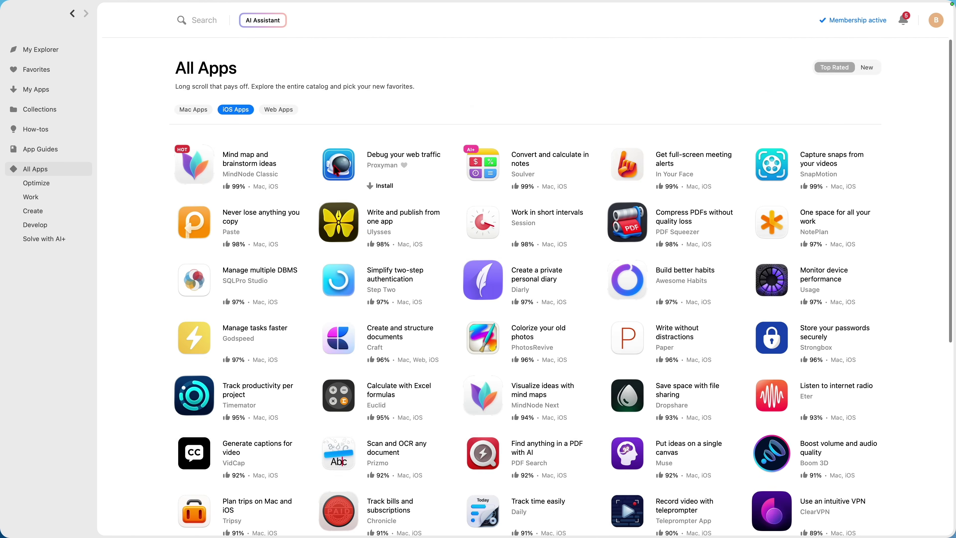
{"action": "scroll", "coordinate": [337, 171], "scroll_direction": "down", "scroll_amount": 10}
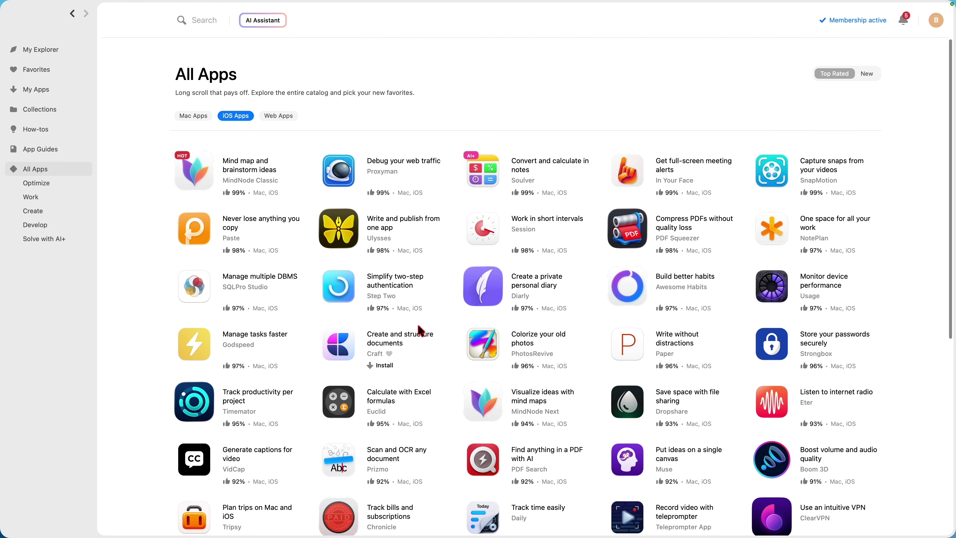
{"action": "left_click", "coordinate": [203, 168]}
{"action": "left_click", "coordinate": [349, 110]}
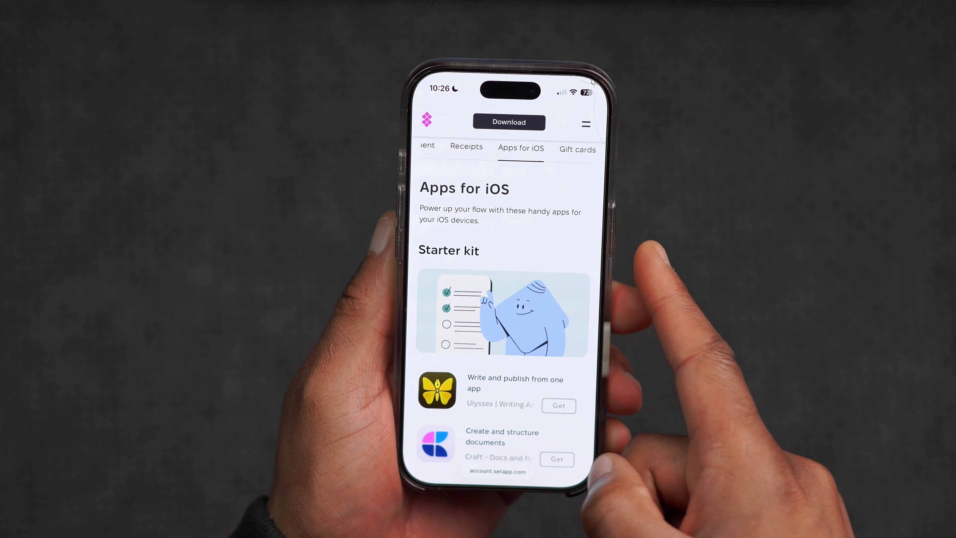
Step: Open the Data Access on iCloud.com options from the iCloud section of System Settings
{"action": "scroll", "coordinate": [493, 320], "scroll_direction": "down", "scroll_amount": 10}
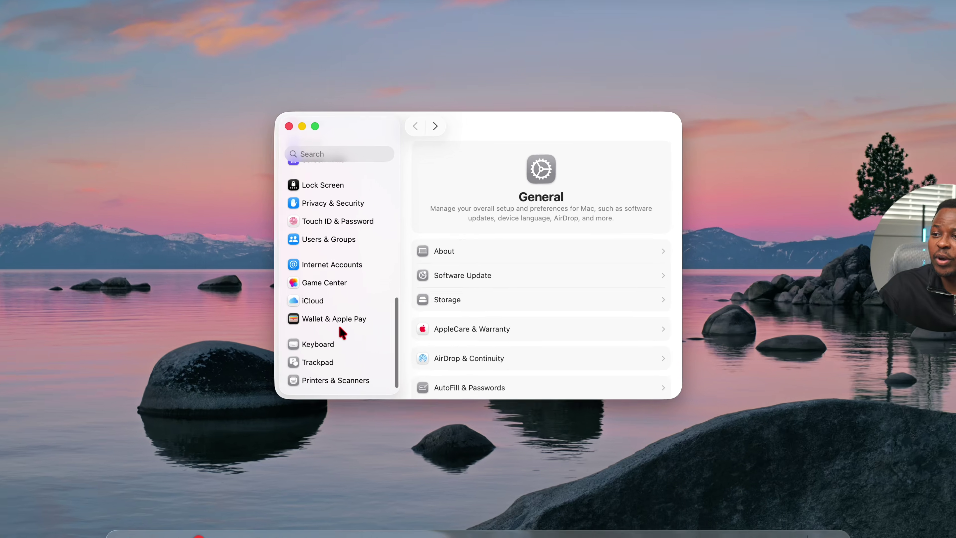
{"action": "left_click", "coordinate": [330, 301]}
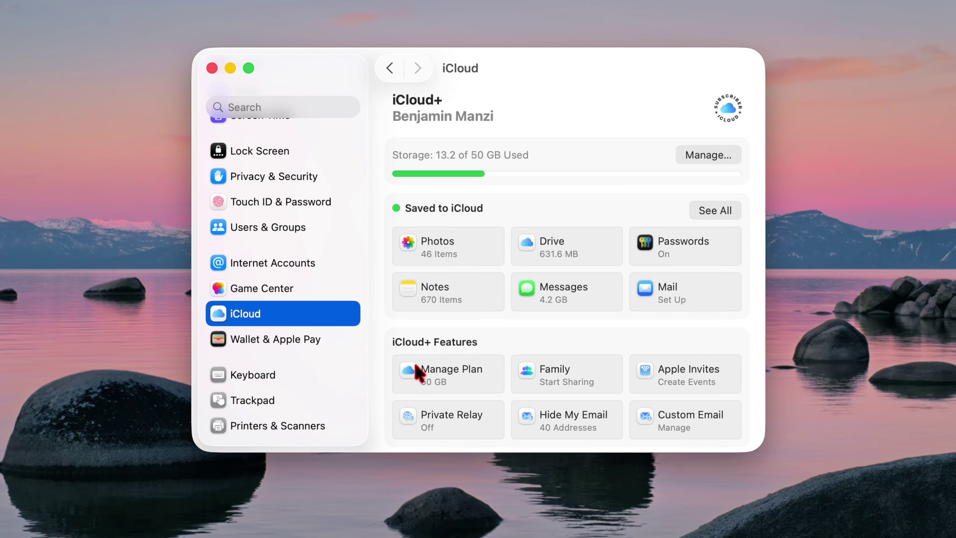
{"action": "scroll", "coordinate": [418, 371], "scroll_direction": "down", "scroll_amount": 5}
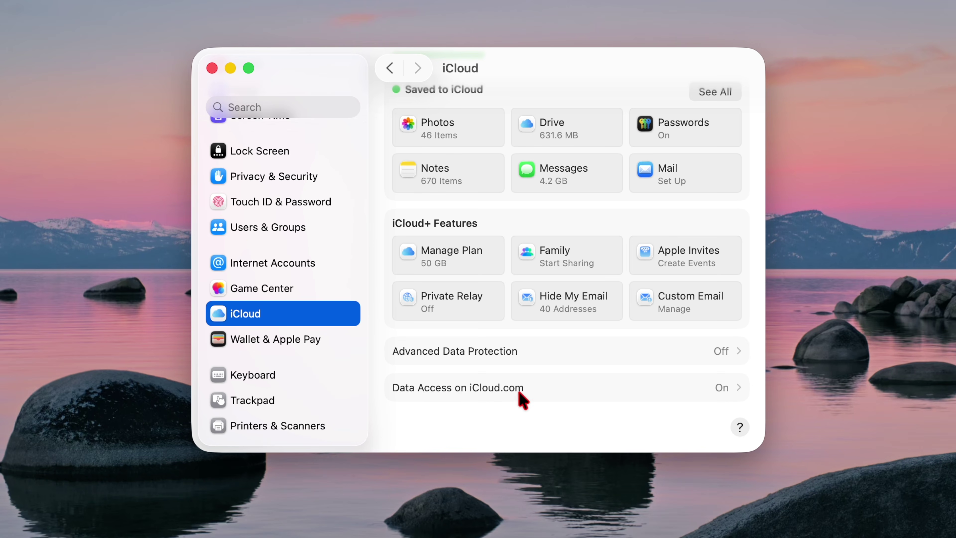
{"action": "left_click", "coordinate": [526, 390]}
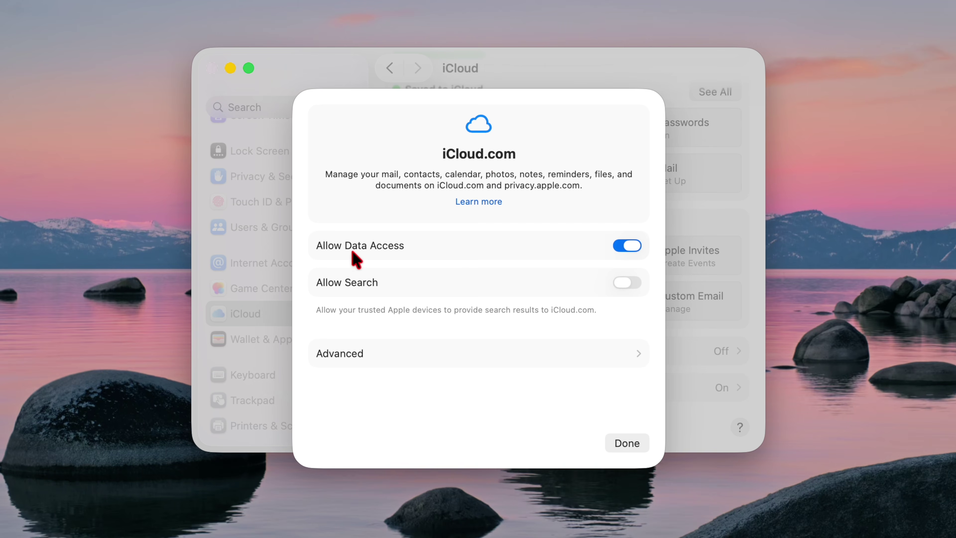
Step: Try to turn off Allow Data Access for iCloud.com, cancel the request and open the Advanced options
{"action": "left_click", "coordinate": [628, 245]}
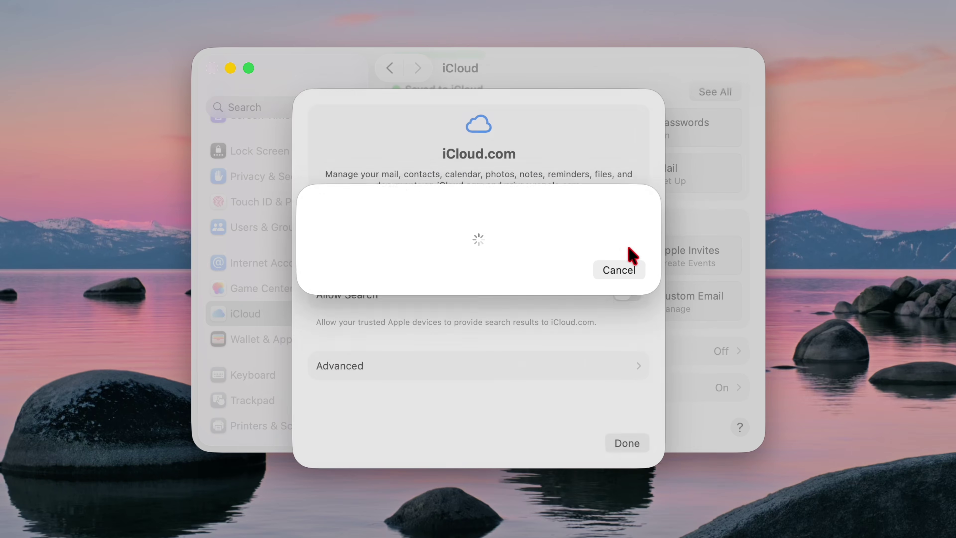
{"action": "left_click", "coordinate": [619, 274]}
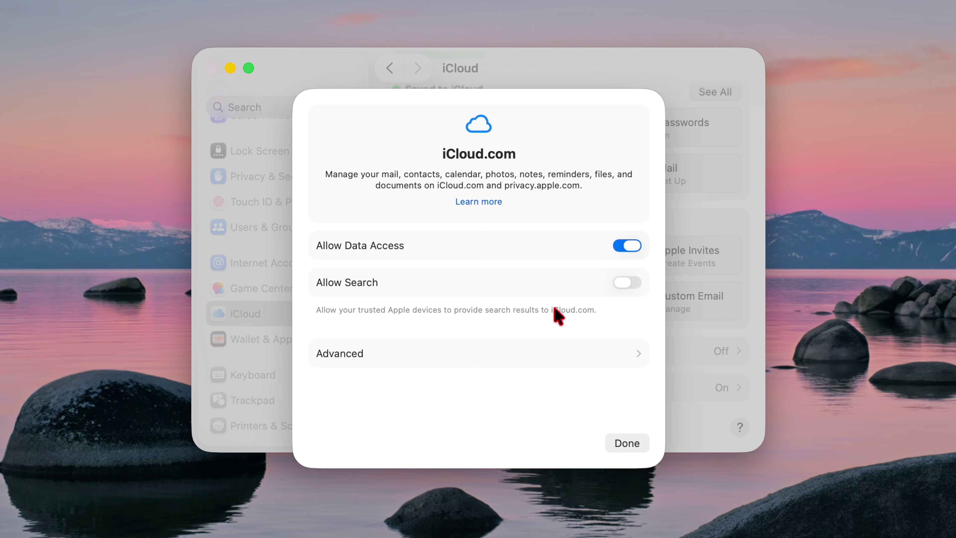
{"action": "left_click", "coordinate": [586, 351]}
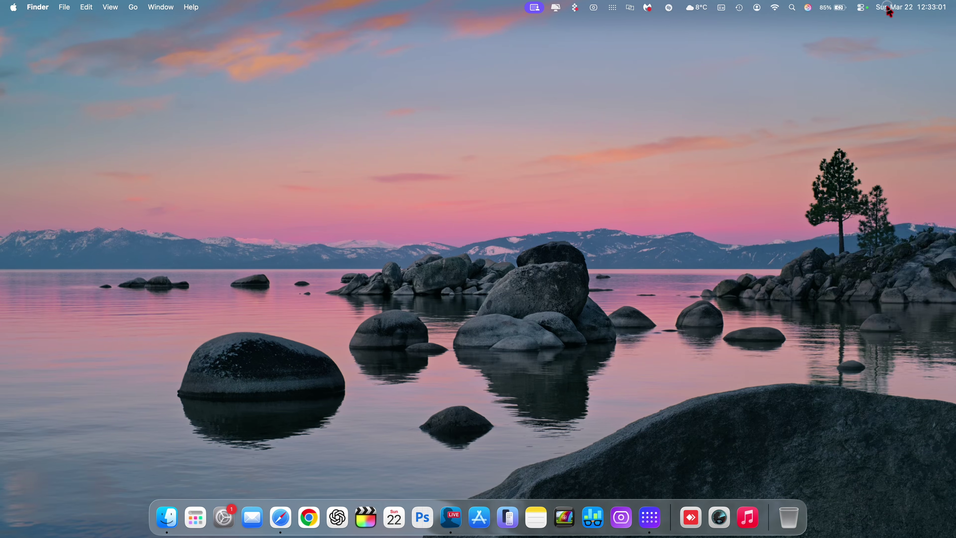
Step: Show and hide Notification Center a few times from the desktop to examine how it opens
{"action": "left_click", "coordinate": [889, 9]}
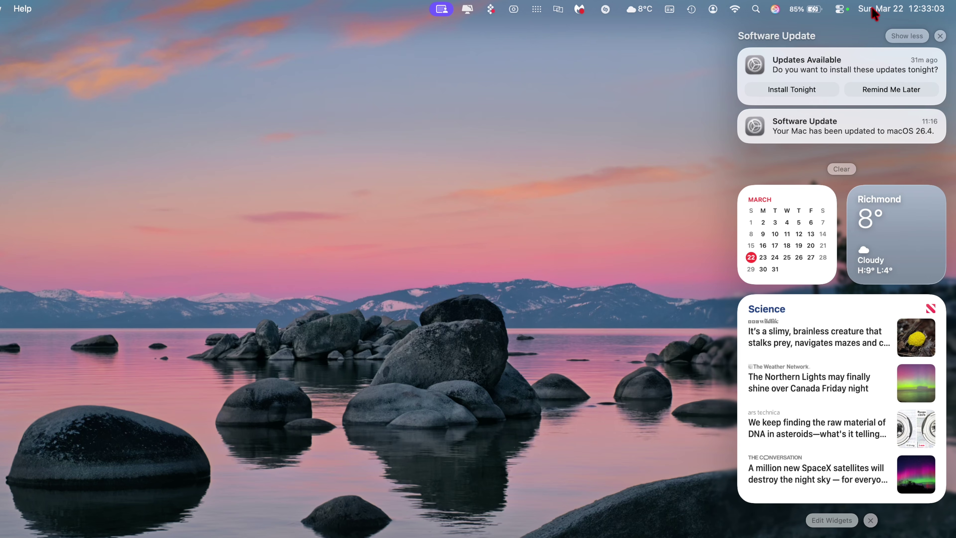
{"action": "left_click", "coordinate": [874, 11]}
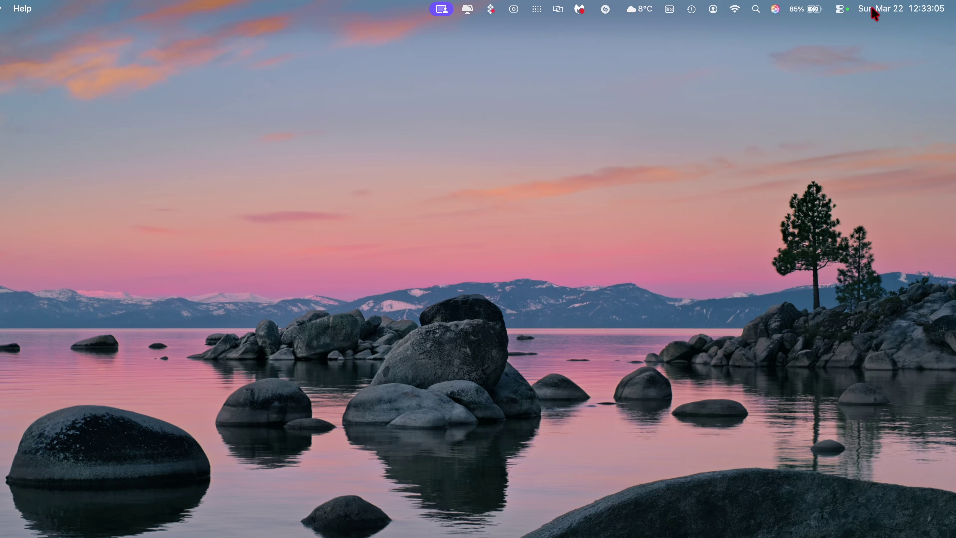
{"action": "left_click", "coordinate": [873, 11]}
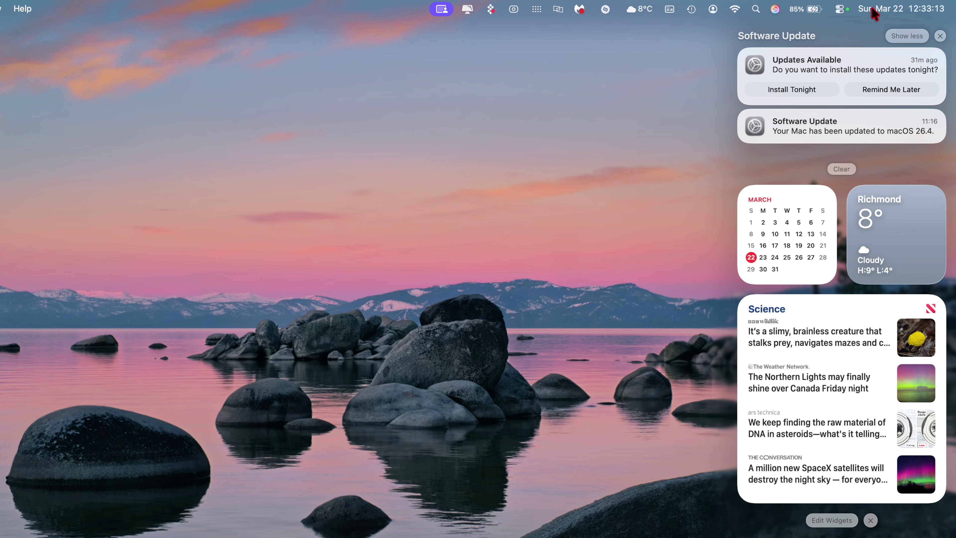
Step: Open and close Control Center repeatedly, switching between it and Notification Center, to compare how they appear
{"action": "left_click", "coordinate": [850, 11]}
{"action": "left_click", "coordinate": [842, 11]}
{"action": "left_click", "coordinate": [844, 13]}
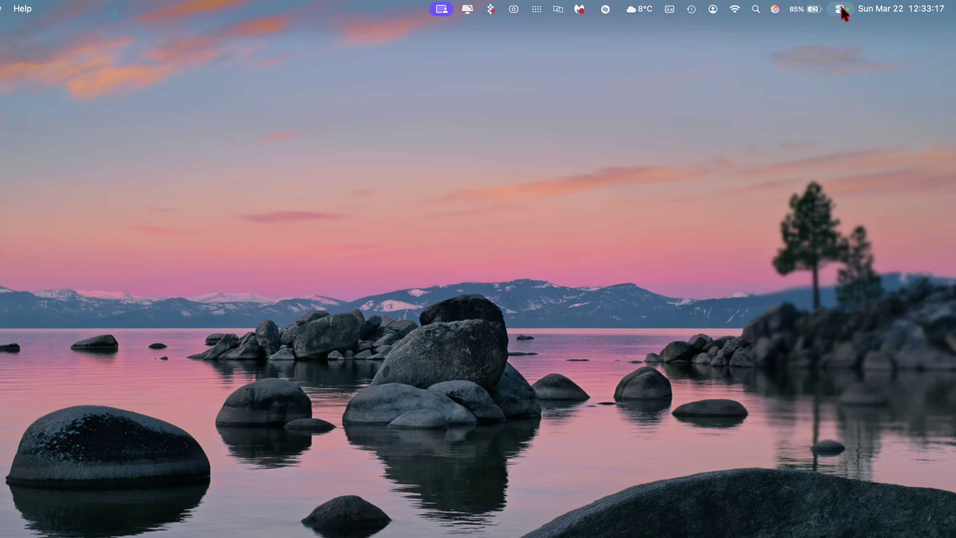
{"action": "left_click", "coordinate": [844, 11]}
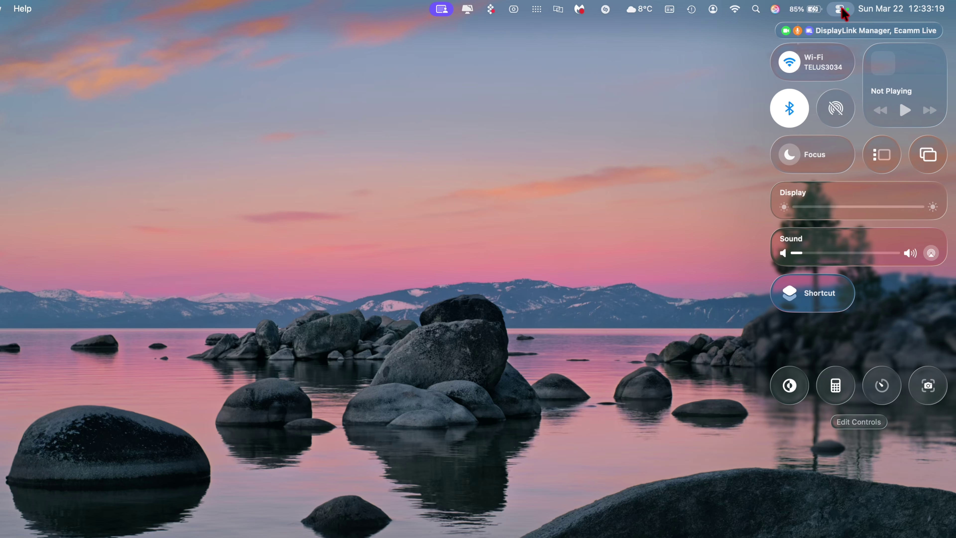
{"action": "left_click", "coordinate": [844, 13]}
{"action": "left_click", "coordinate": [844, 12]}
{"action": "left_click", "coordinate": [903, 10]}
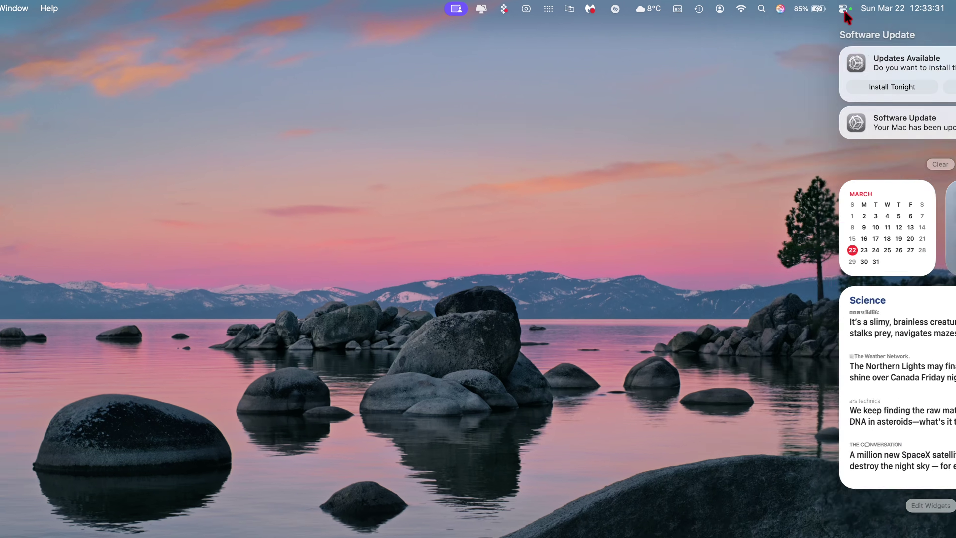
{"action": "left_click", "coordinate": [840, 9]}
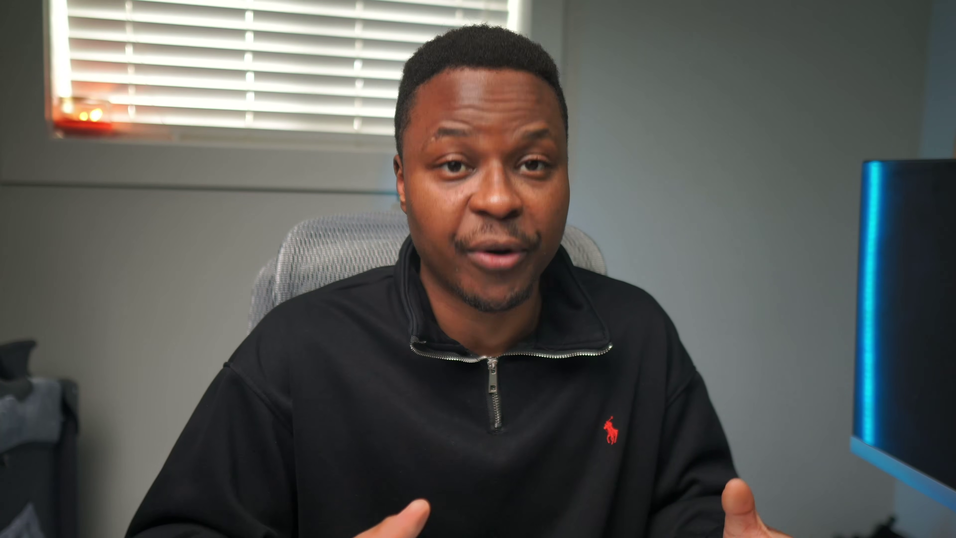
Step: In Podcasts, play the Waveform episode "Did Anything Change with AirPods Max 2?" in the full player, then close the player
{"action": "left_click", "coordinate": [719, 516]}
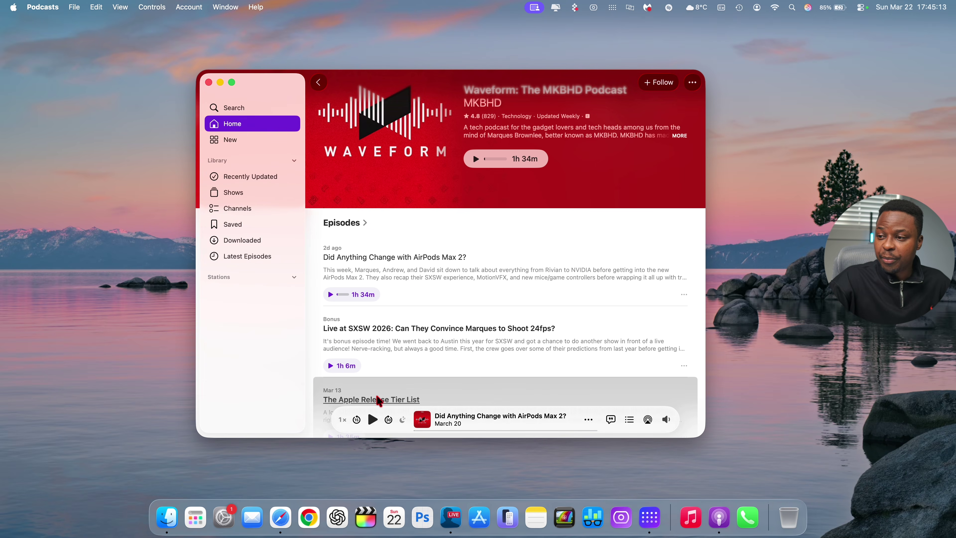
{"action": "left_click", "coordinate": [423, 420]}
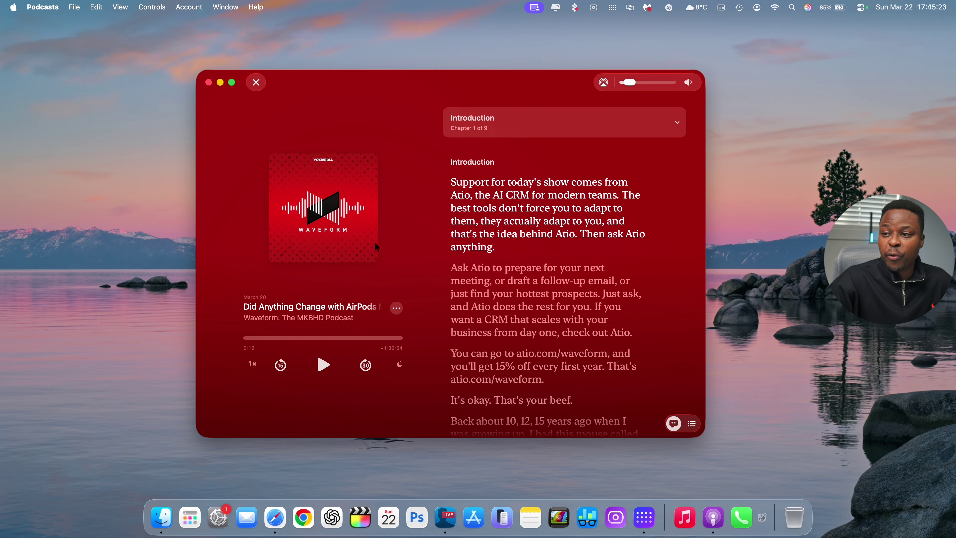
{"action": "left_click", "coordinate": [323, 365]}
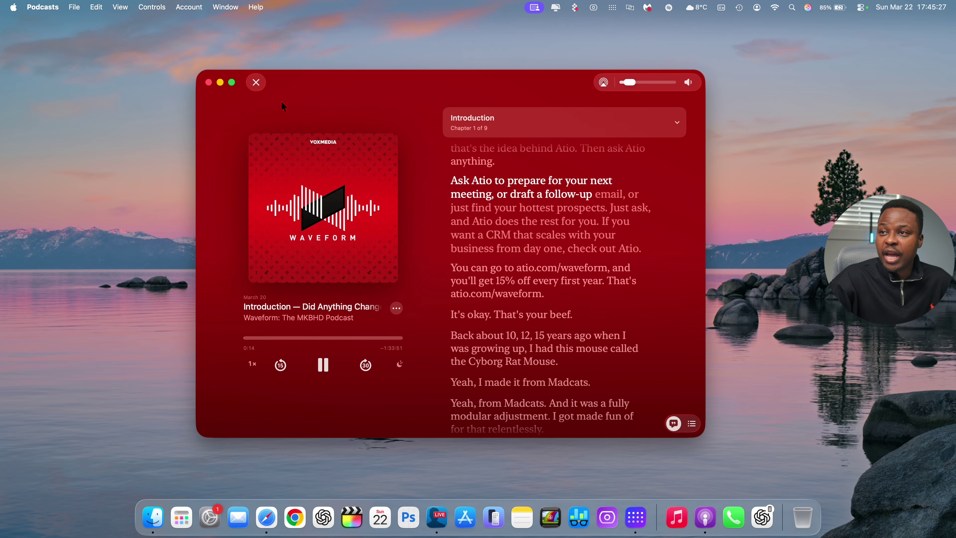
{"action": "left_click", "coordinate": [260, 87]}
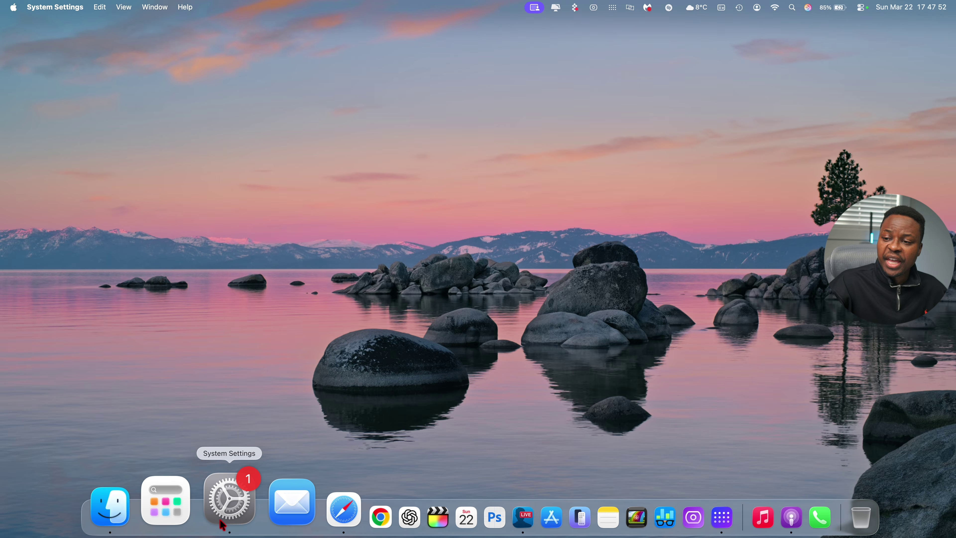
Step: In System Settings, open Spotlight's file type options, start a new Hidden File Types entry and bring up Spotlight search
{"action": "left_click", "coordinate": [222, 523]}
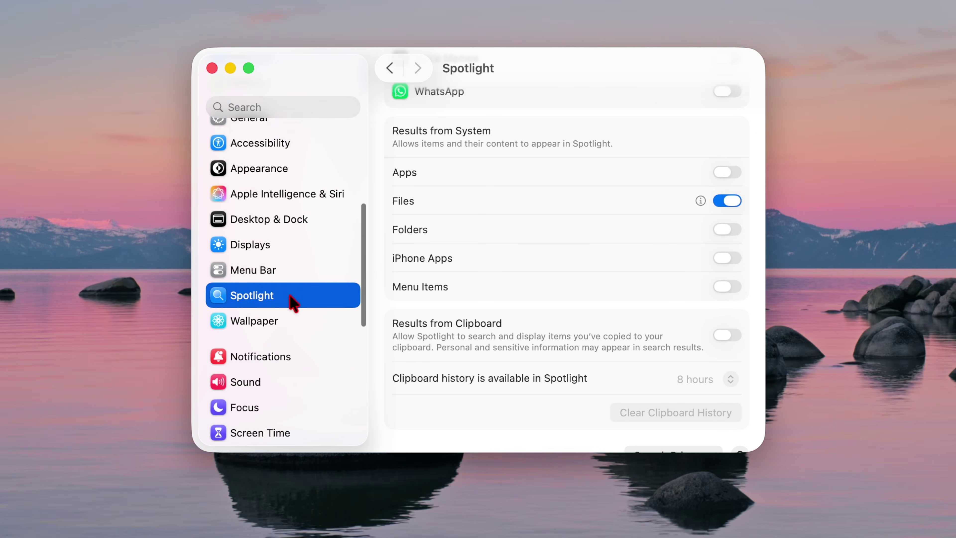
{"action": "left_click", "coordinate": [700, 200]}
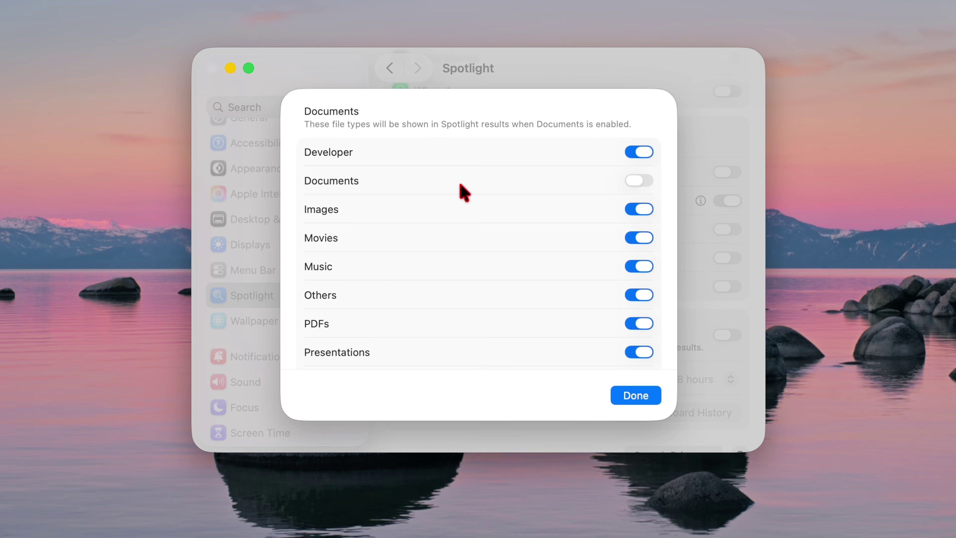
{"action": "scroll", "coordinate": [649, 303], "scroll_direction": "down", "scroll_amount": 10}
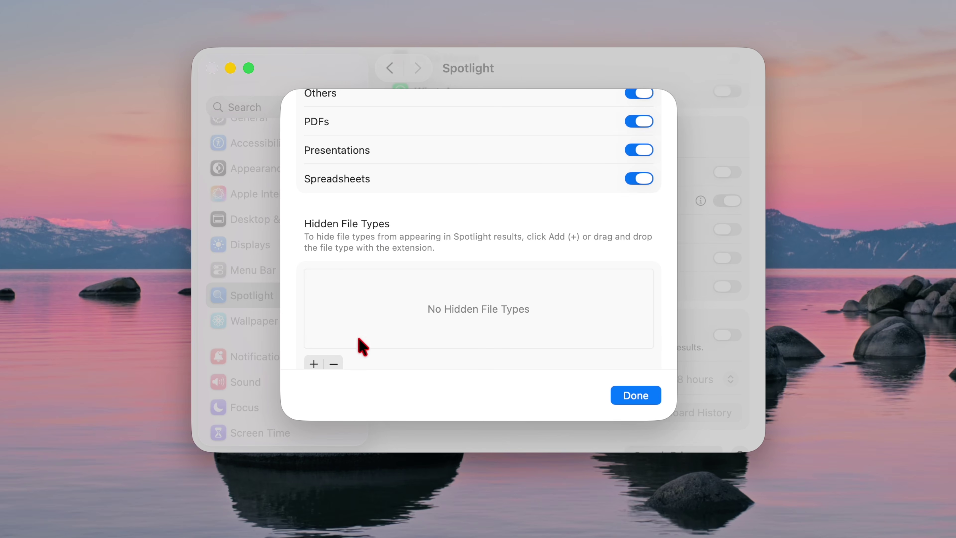
{"action": "left_click", "coordinate": [311, 364]}
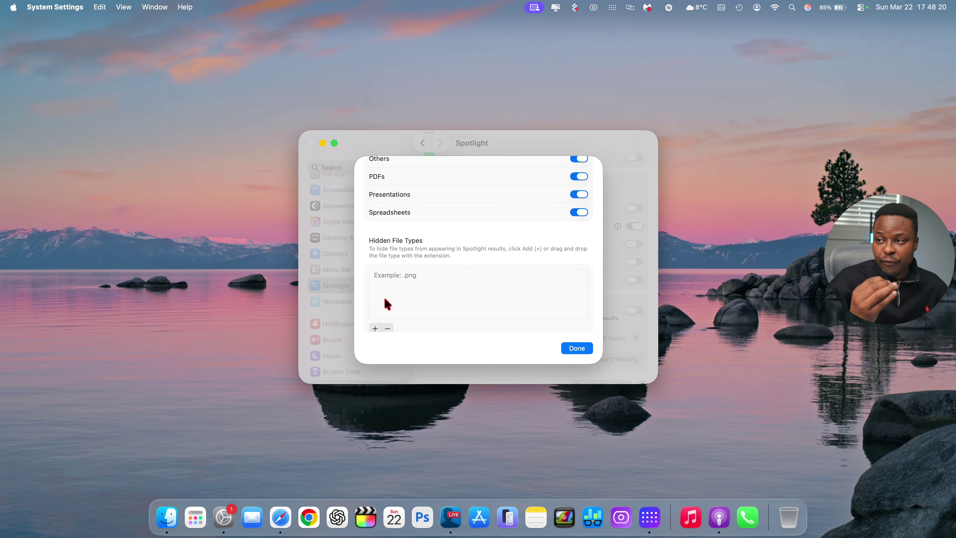
{"action": "key", "text": "super+space"}
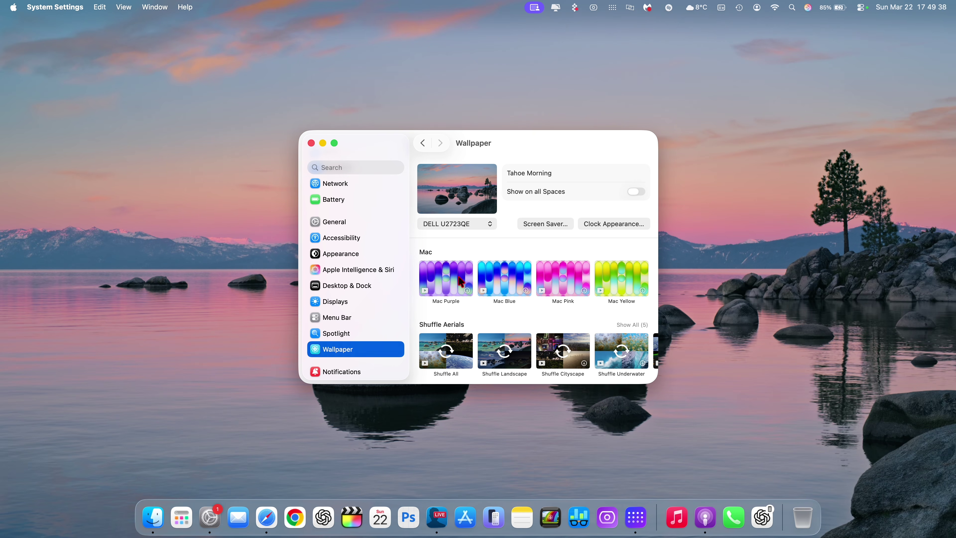
Step: Try the Mac Purple, Blue, Pink and Yellow wallpapers, set Mac Purple as the final one and minimize the settings window
{"action": "left_click", "coordinate": [461, 280]}
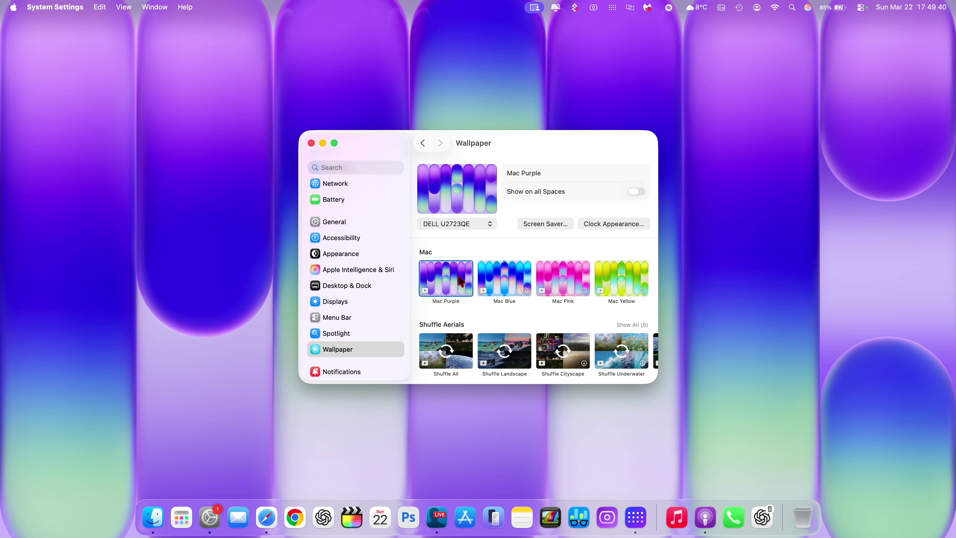
{"action": "left_click", "coordinate": [501, 281]}
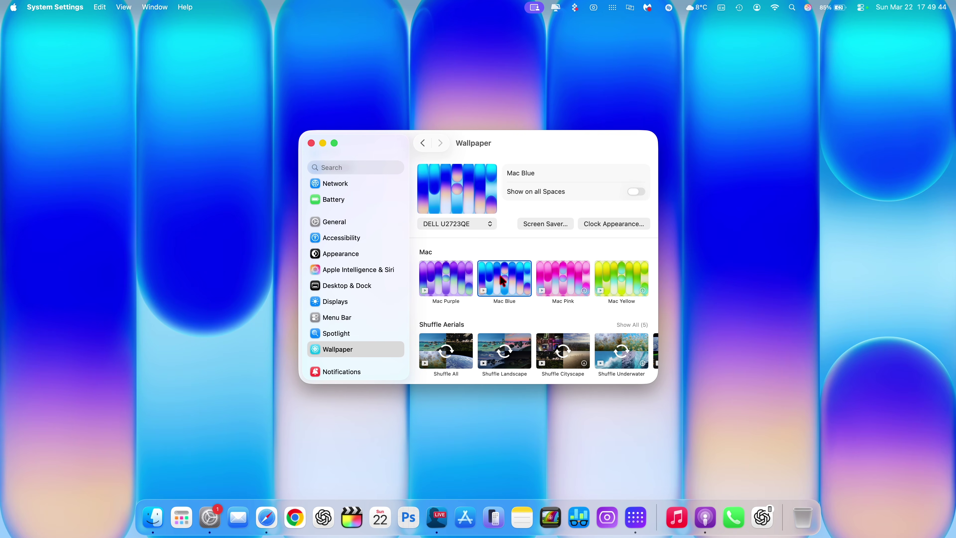
{"action": "left_click", "coordinate": [547, 282]}
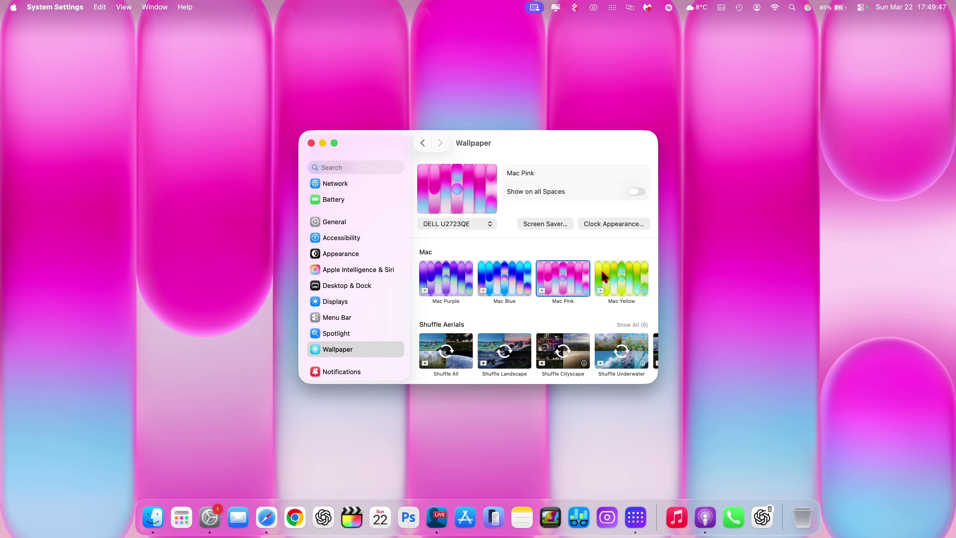
{"action": "left_click", "coordinate": [616, 277]}
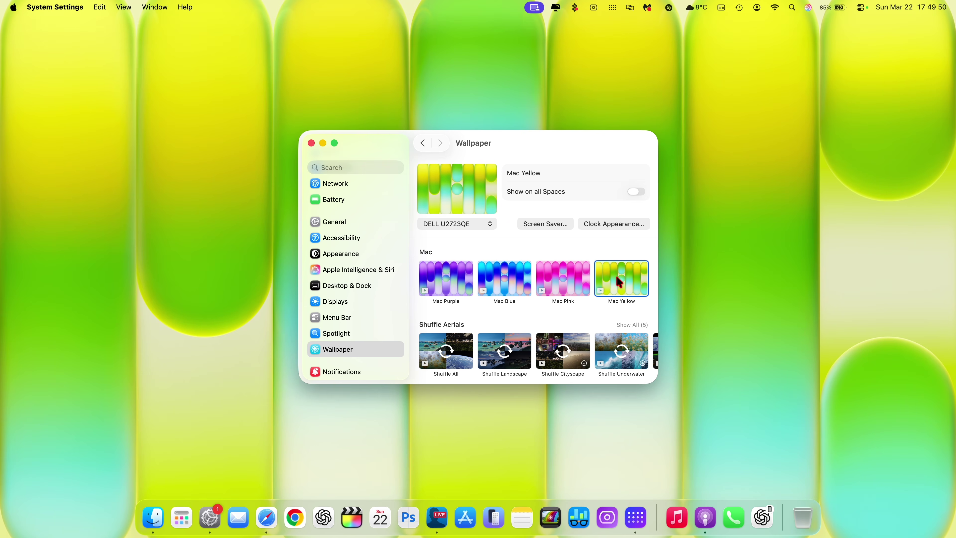
{"action": "left_click", "coordinate": [441, 281]}
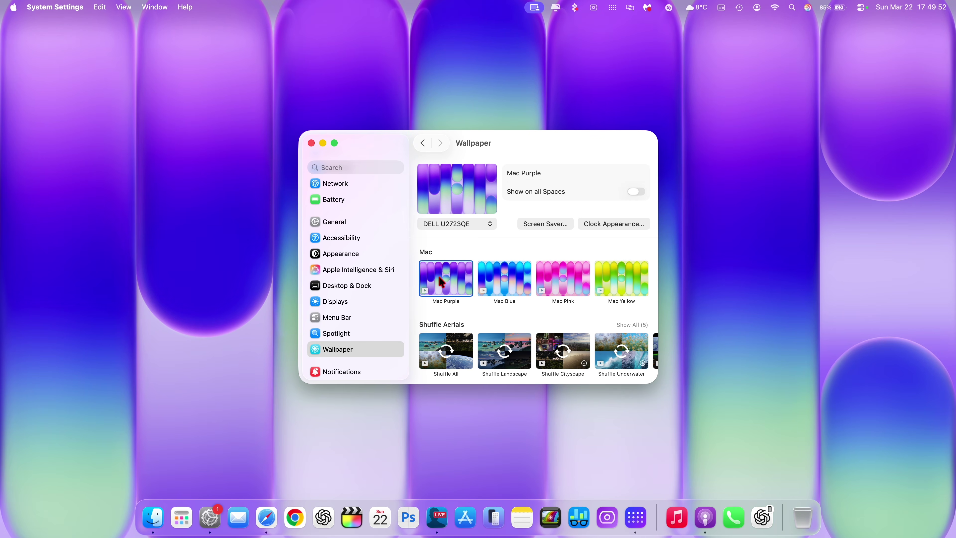
{"action": "left_click", "coordinate": [324, 144]}
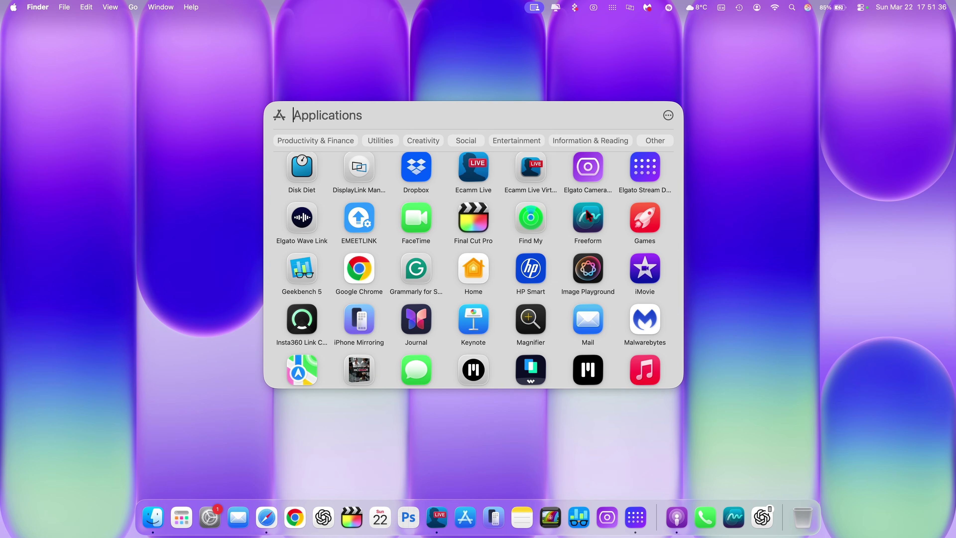
Step: Open Freeform from the Applications list, continue past its welcome screen and open the first Untitled board
{"action": "left_click", "coordinate": [591, 234]}
{"action": "left_click", "coordinate": [596, 228]}
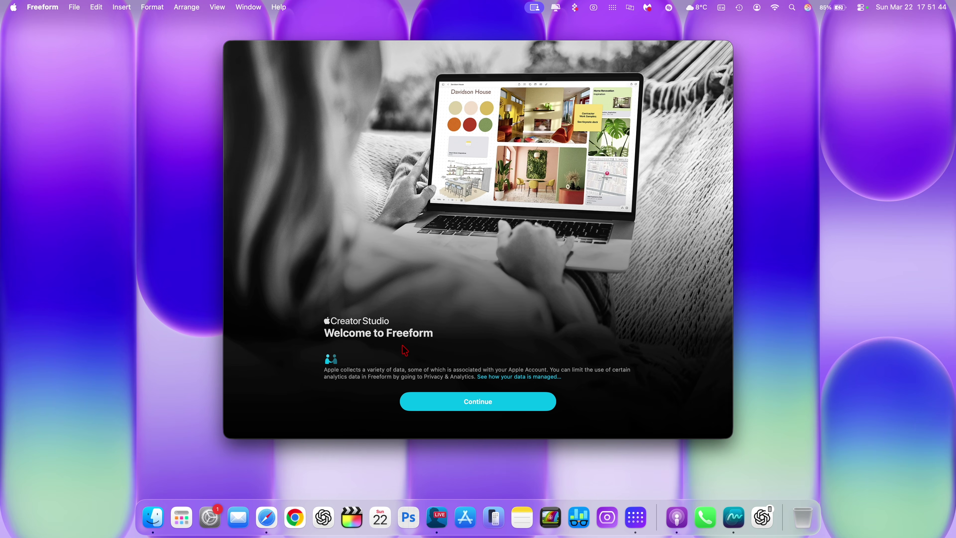
{"action": "left_click", "coordinate": [454, 408]}
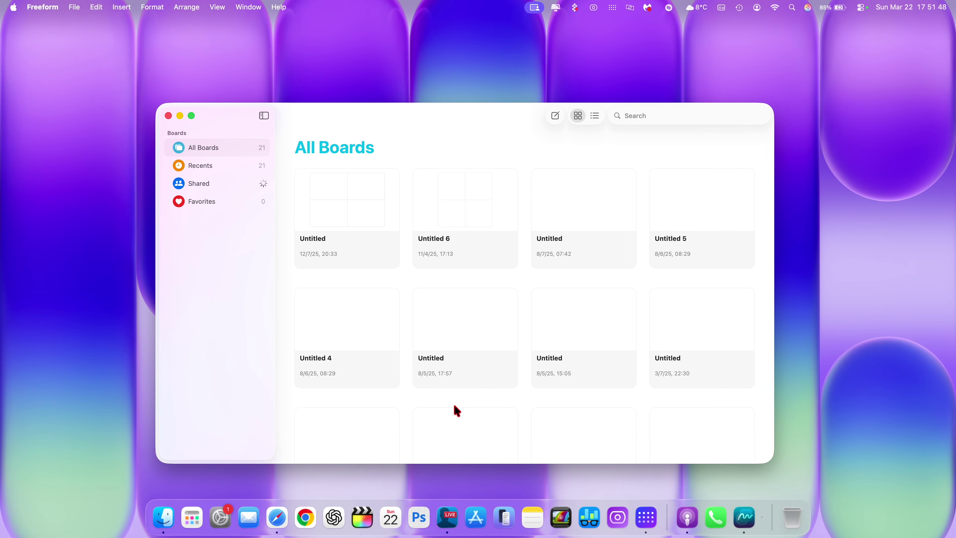
{"action": "left_click", "coordinate": [356, 209]}
{"action": "double_click", "coordinate": [356, 210]}
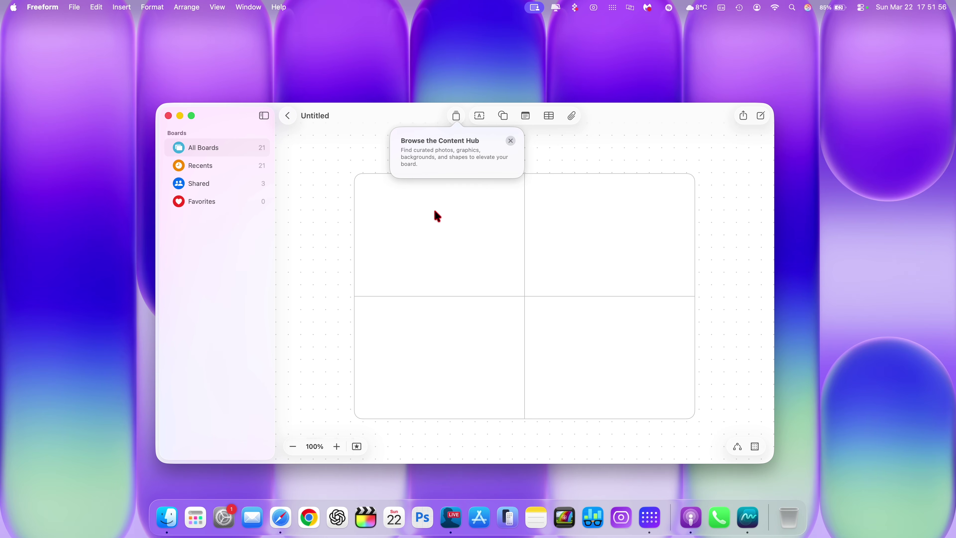
Step: Open the Content Hub, view the Generate Image offer and cancel it
{"action": "left_click", "coordinate": [457, 117]}
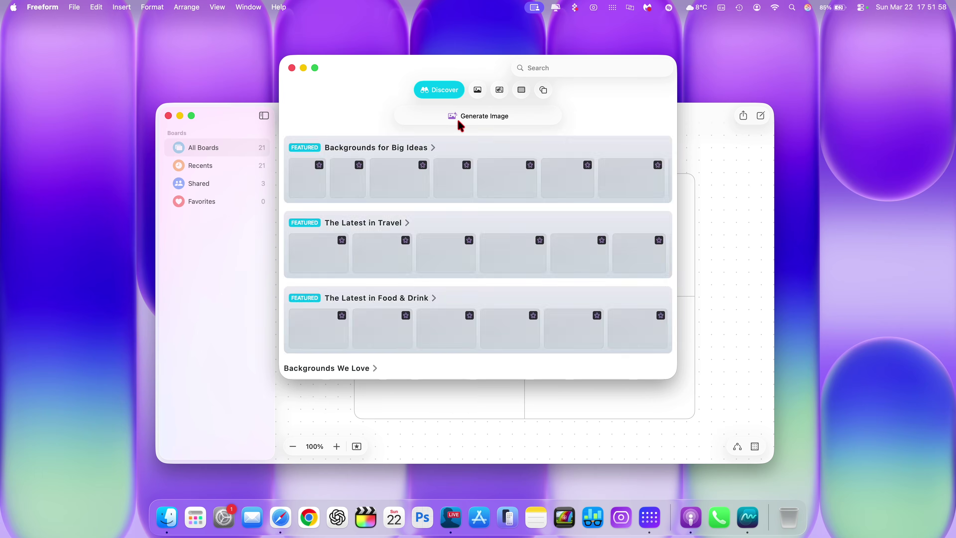
{"action": "left_click", "coordinate": [460, 120]}
{"action": "left_click", "coordinate": [477, 326]}
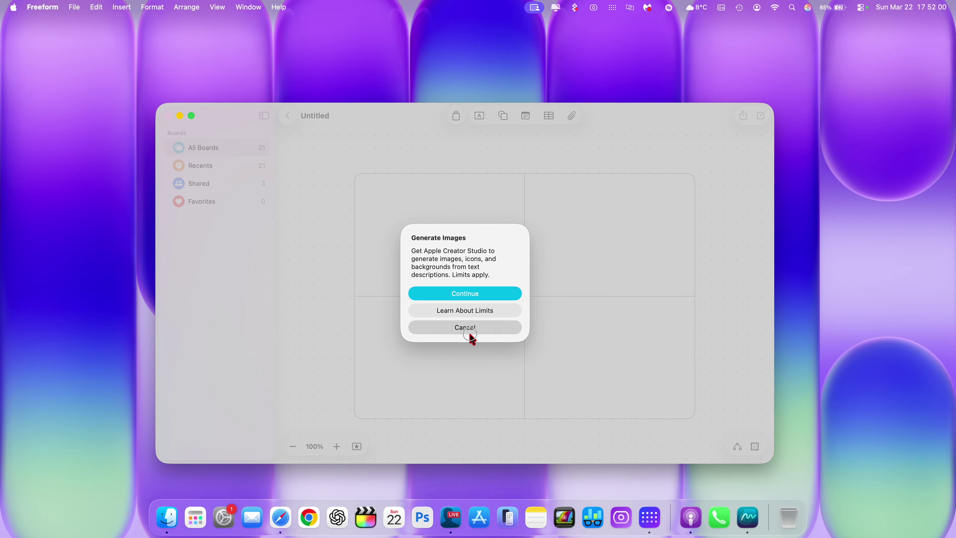
Step: Look through the Content Hub's featured collections down to Graphics We Love, and close the hub
{"action": "left_click", "coordinate": [456, 117]}
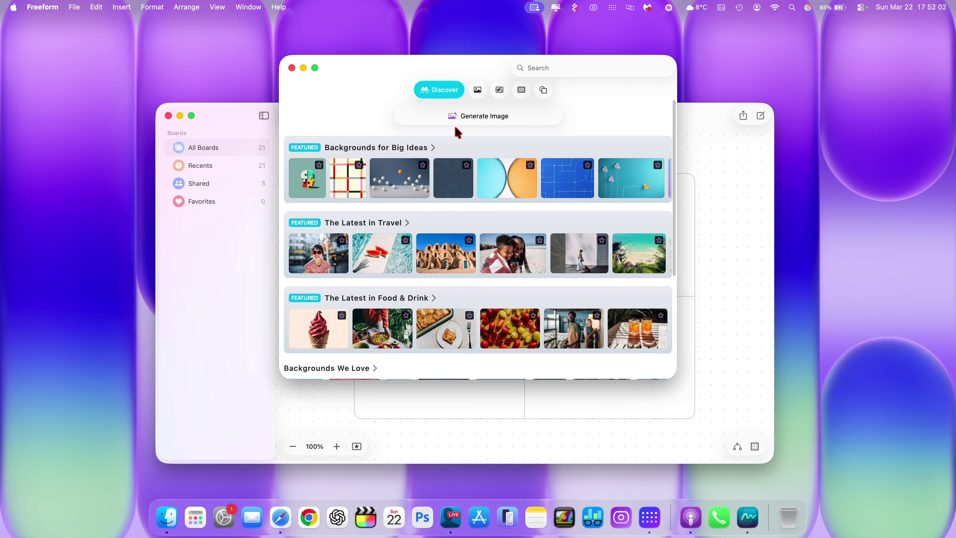
{"action": "scroll", "coordinate": [415, 210], "scroll_direction": "down", "scroll_amount": 3}
{"action": "scroll", "coordinate": [417, 218], "scroll_direction": "down", "scroll_amount": 4}
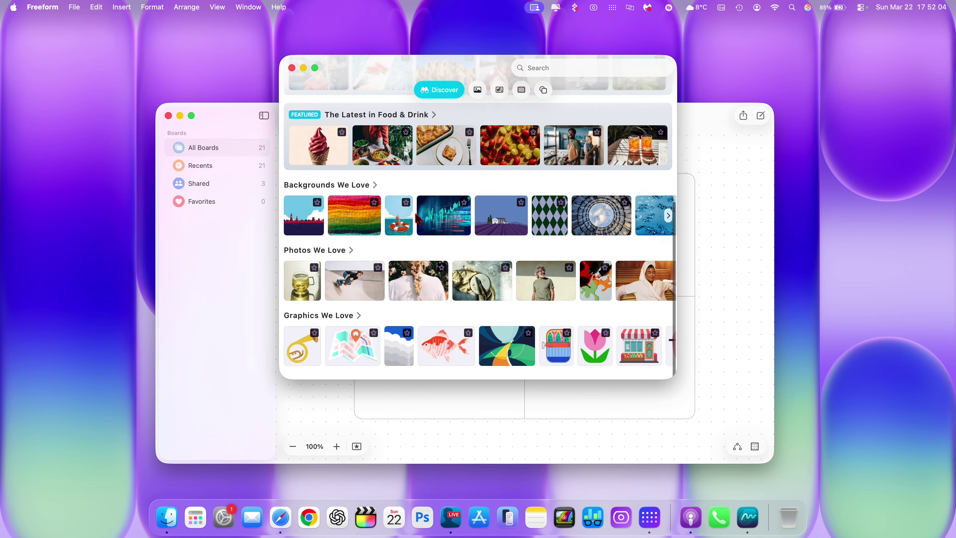
{"action": "scroll", "coordinate": [414, 211], "scroll_direction": "up", "scroll_amount": 8}
{"action": "left_click", "coordinate": [291, 68]}
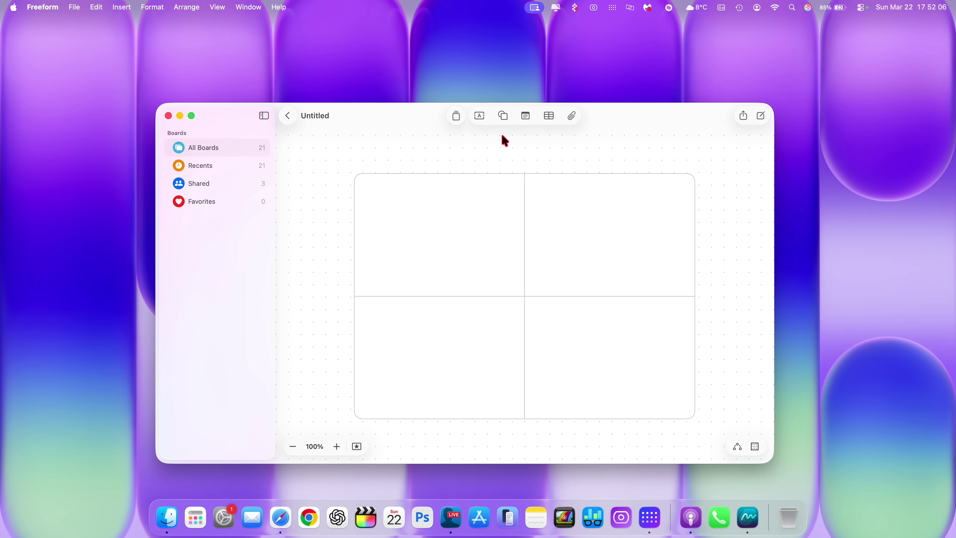
Step: View the shape library, insert a table on the board and show the attachment options
{"action": "left_click", "coordinate": [504, 116]}
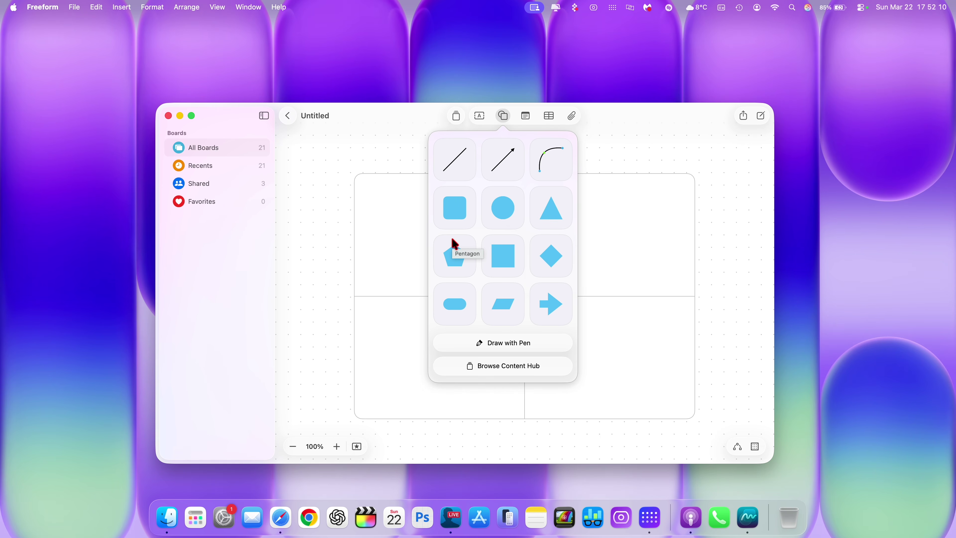
{"action": "left_click", "coordinate": [525, 115]}
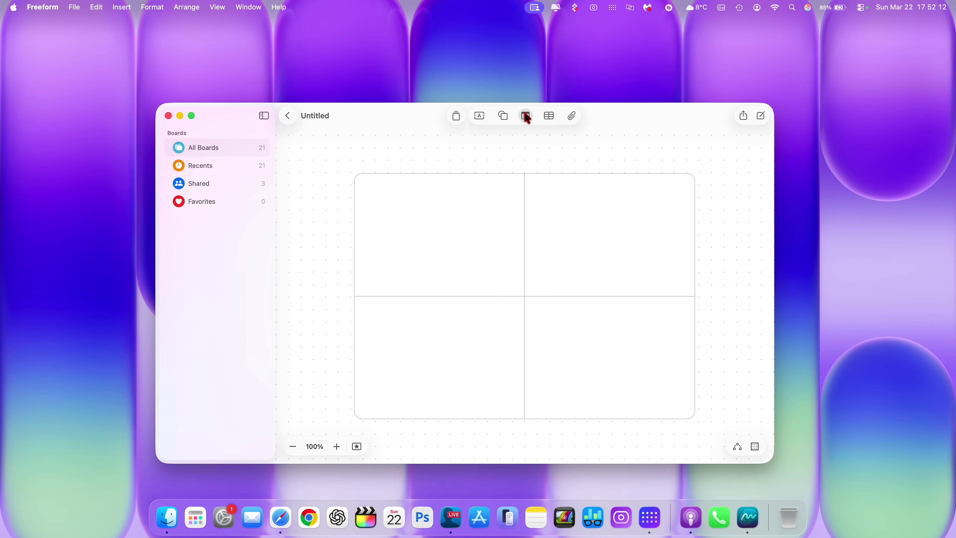
{"action": "left_click", "coordinate": [549, 116]}
{"action": "left_click", "coordinate": [571, 116]}
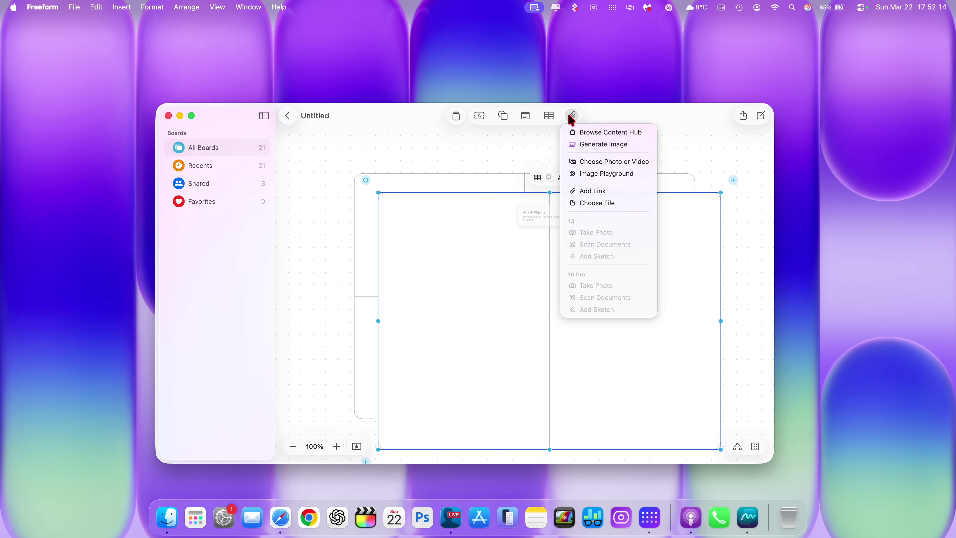
Step: Reopen the Content Hub and browse its Discover backgrounds, photos and graphics again
{"action": "left_click", "coordinate": [461, 116]}
{"action": "left_click", "coordinate": [461, 116]}
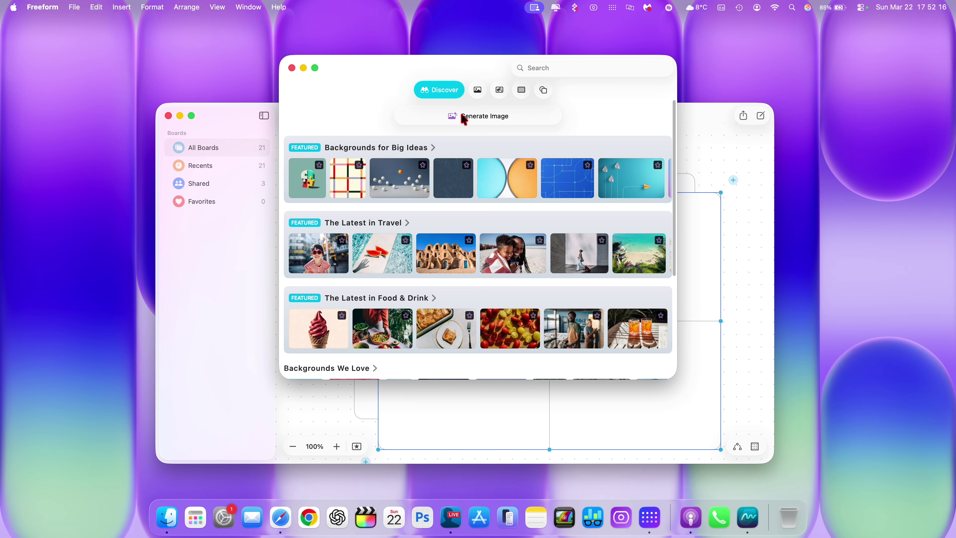
{"action": "scroll", "coordinate": [386, 260], "scroll_direction": "down", "scroll_amount": 5}
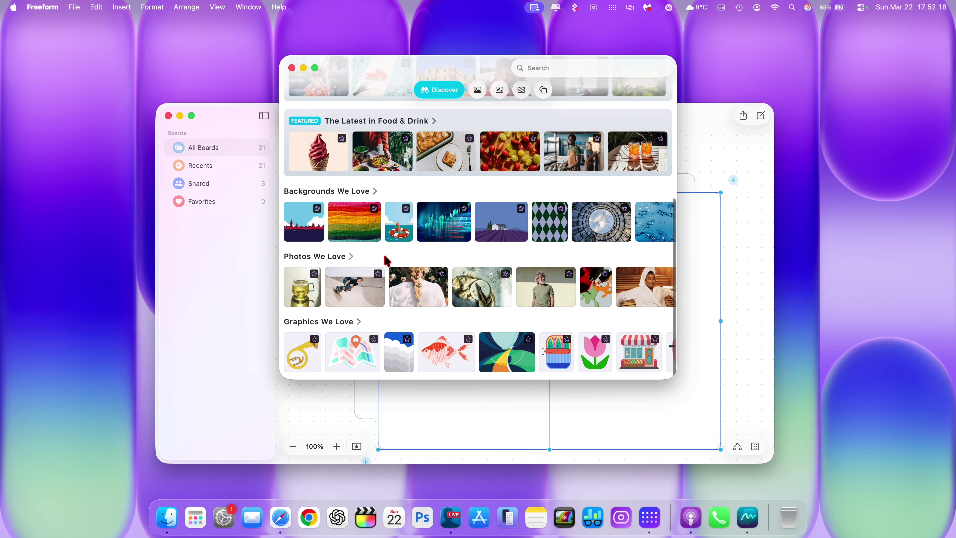
{"action": "scroll", "coordinate": [385, 260], "scroll_direction": "up", "scroll_amount": 5}
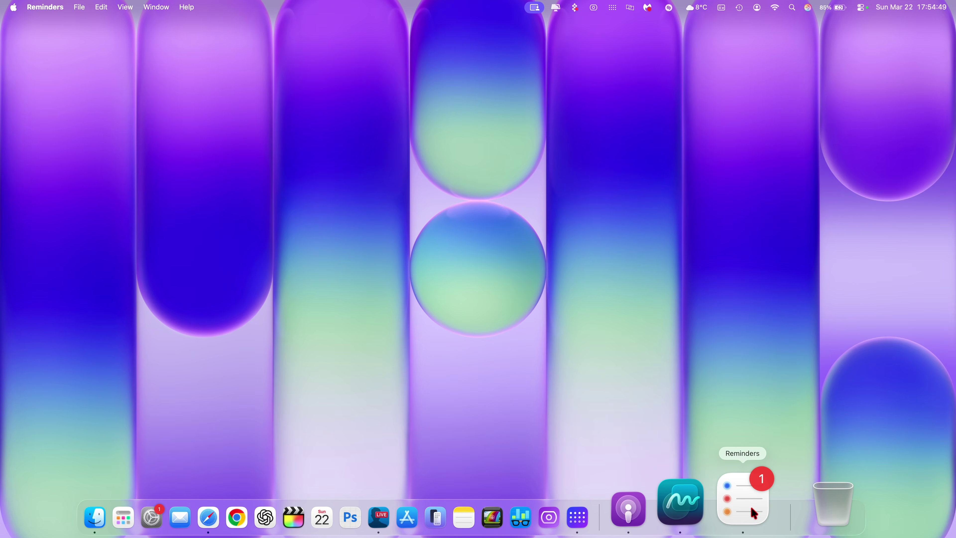
Step: In Reminders, add a new reminder to the Urgent list and open its due time for editing
{"action": "left_click", "coordinate": [751, 508]}
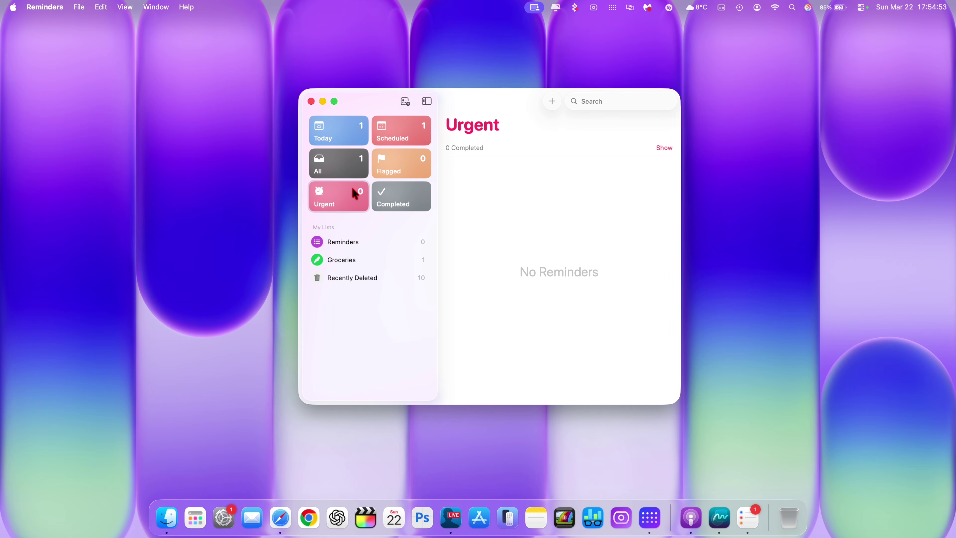
{"action": "left_click", "coordinate": [552, 101]}
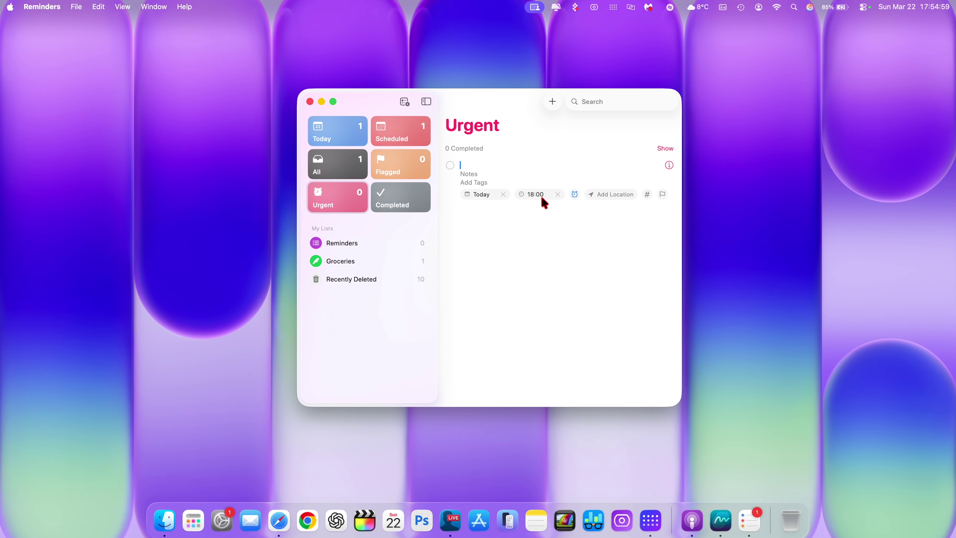
{"action": "left_click", "coordinate": [531, 194]}
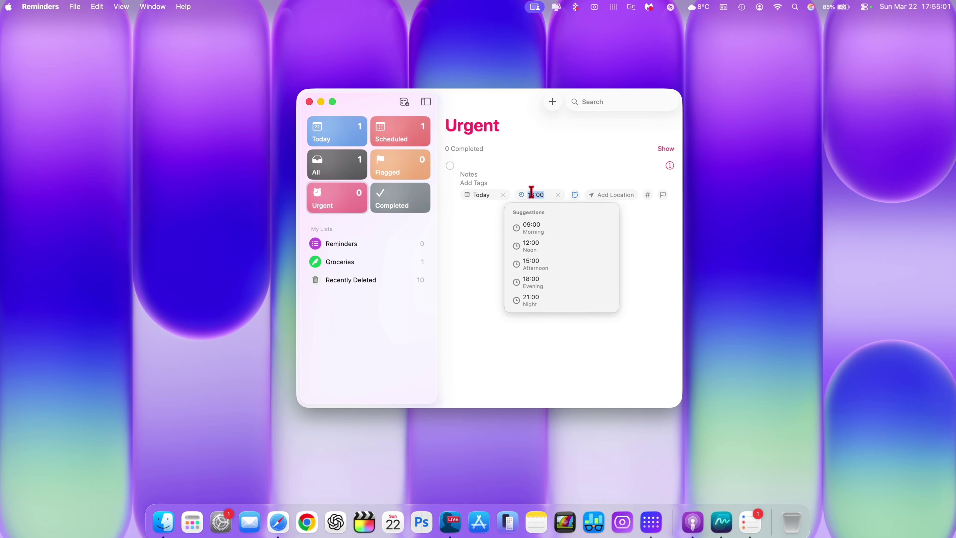
{"action": "key", "text": "Tab"}
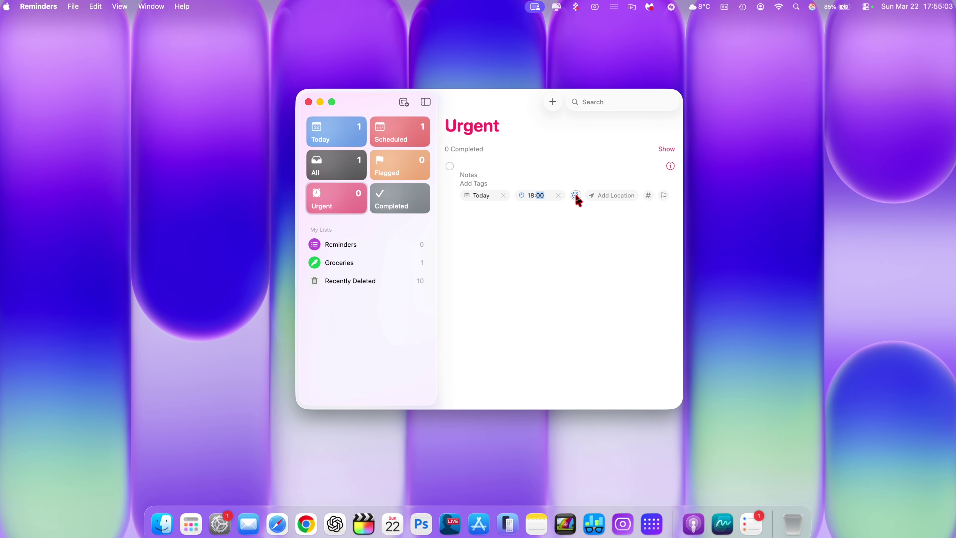
Step: Open the new reminder's alarm options and choose Urgent
{"action": "left_click", "coordinate": [575, 195]}
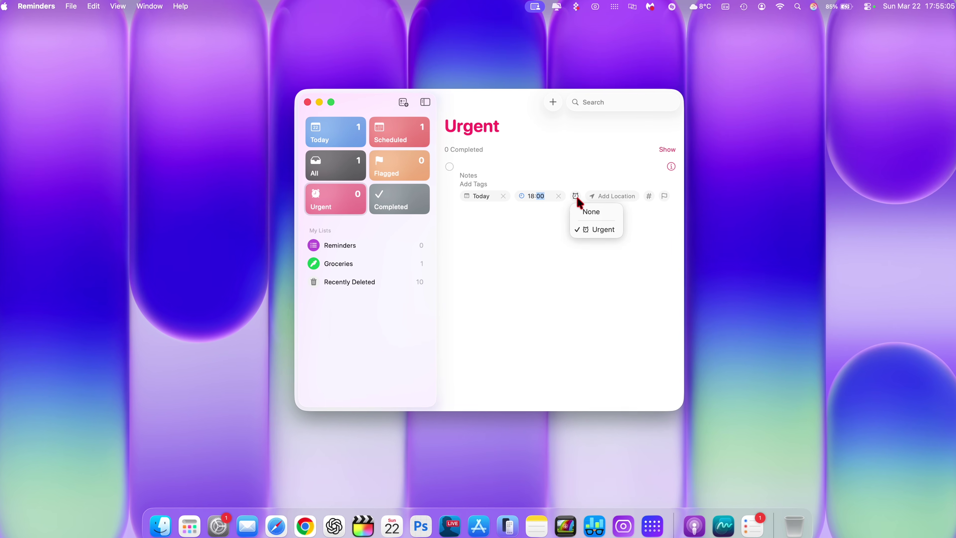
{"action": "left_click", "coordinate": [577, 199]}
{"action": "left_click", "coordinate": [577, 198]}
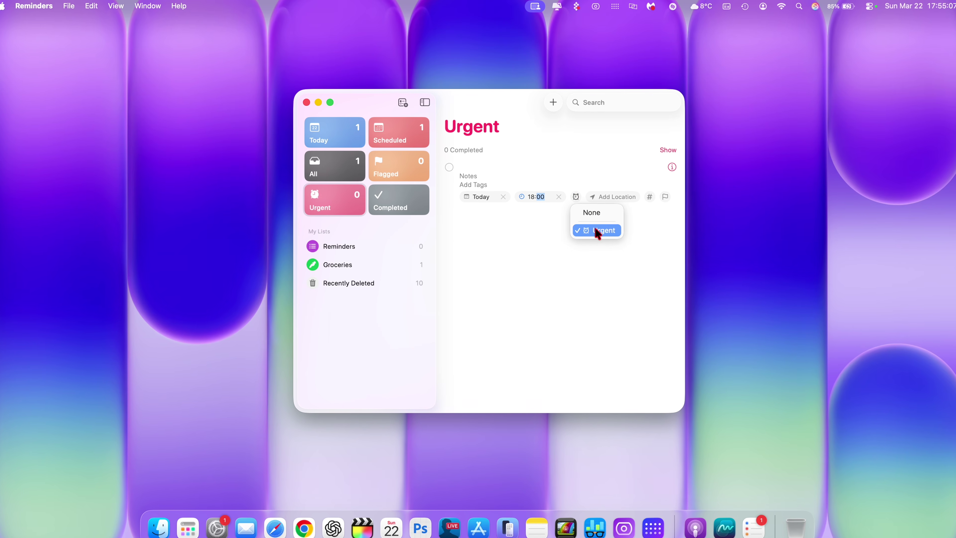
{"action": "left_click", "coordinate": [596, 231]}
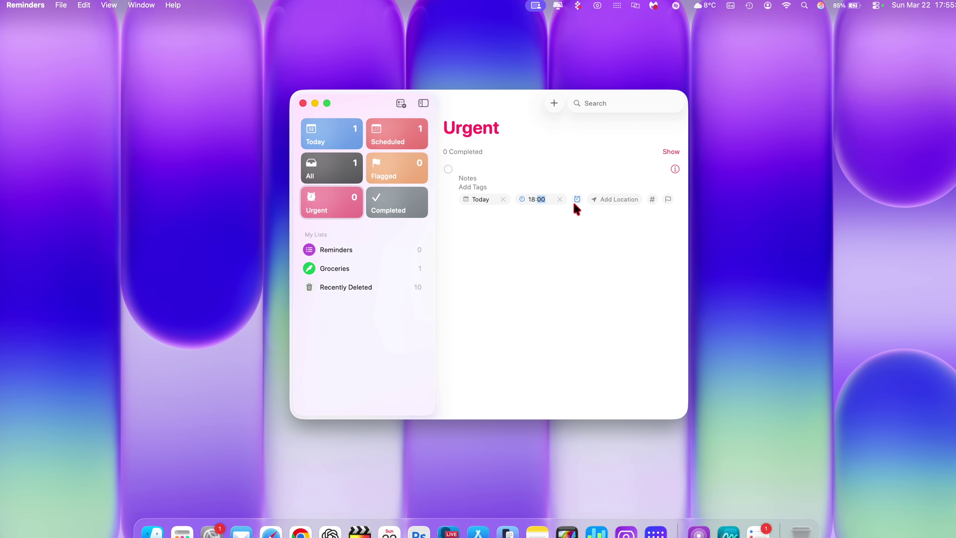
Step: Review the new reminder's details, including date, time, urgent alarm and messaging options, and close them
{"action": "left_click", "coordinate": [676, 170]}
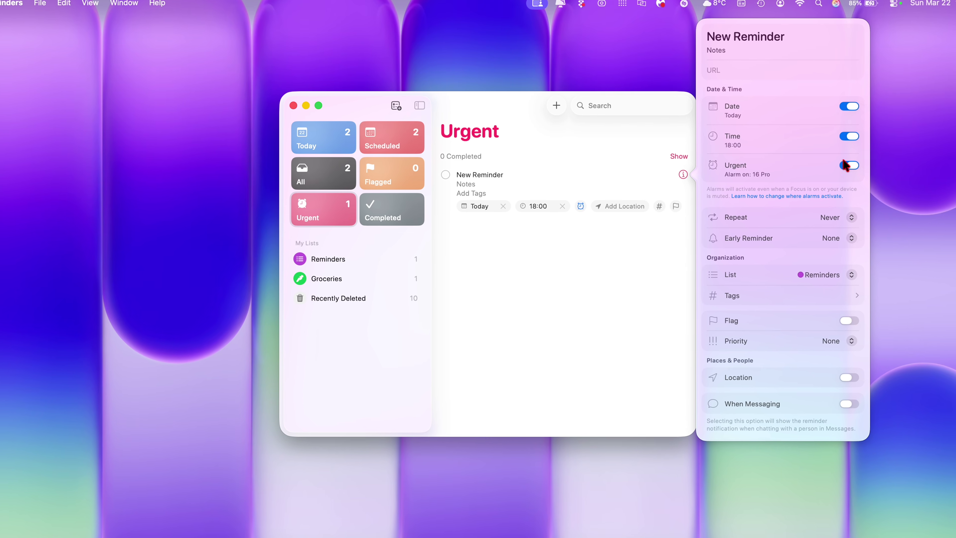
{"action": "scroll", "coordinate": [762, 154], "scroll_direction": "down", "scroll_amount": 3}
{"action": "scroll", "coordinate": [761, 155], "scroll_direction": "up", "scroll_amount": 3}
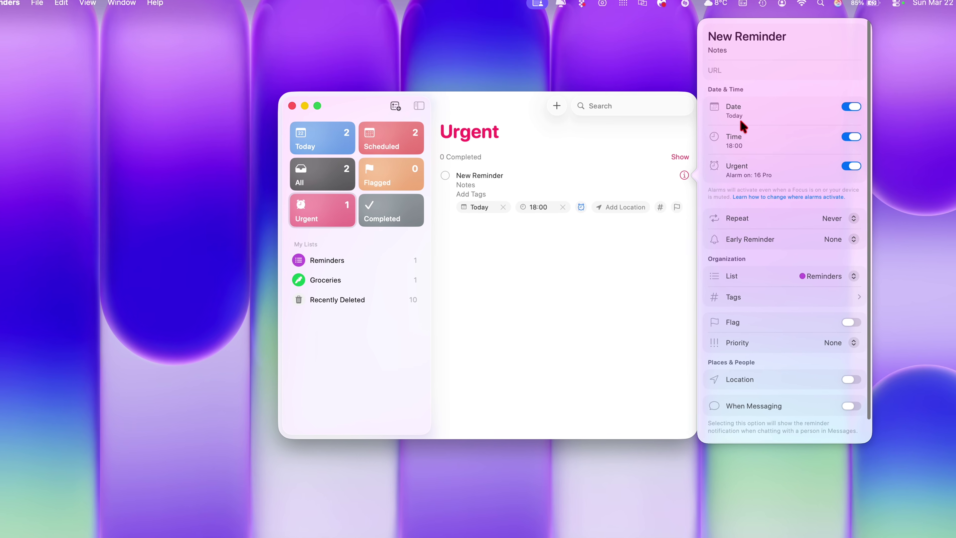
{"action": "scroll", "coordinate": [742, 126], "scroll_direction": "down", "scroll_amount": 3}
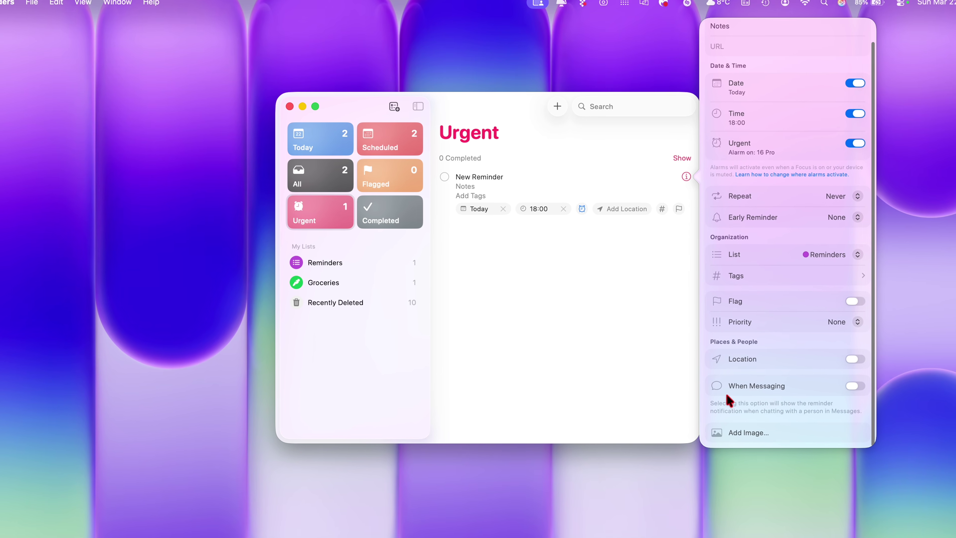
{"action": "scroll", "coordinate": [726, 394], "scroll_direction": "up", "scroll_amount": 3}
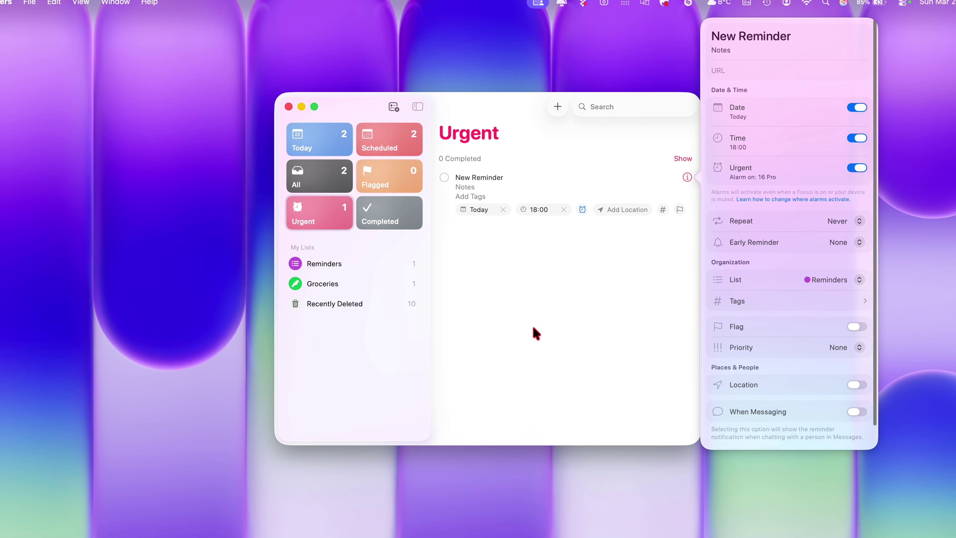
{"action": "left_click", "coordinate": [459, 329]}
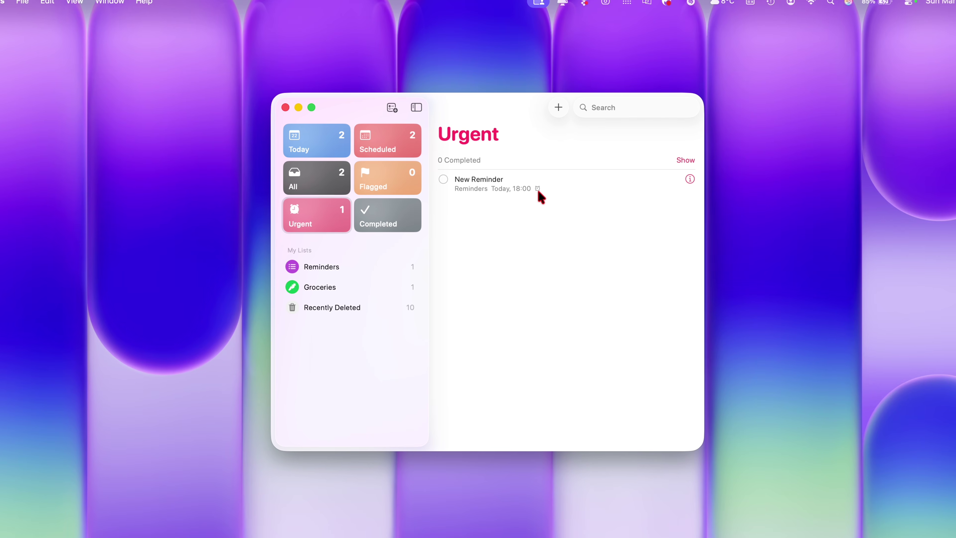
Step: Delete the new reminder from the Urgent list
{"action": "left_click", "coordinate": [537, 189]}
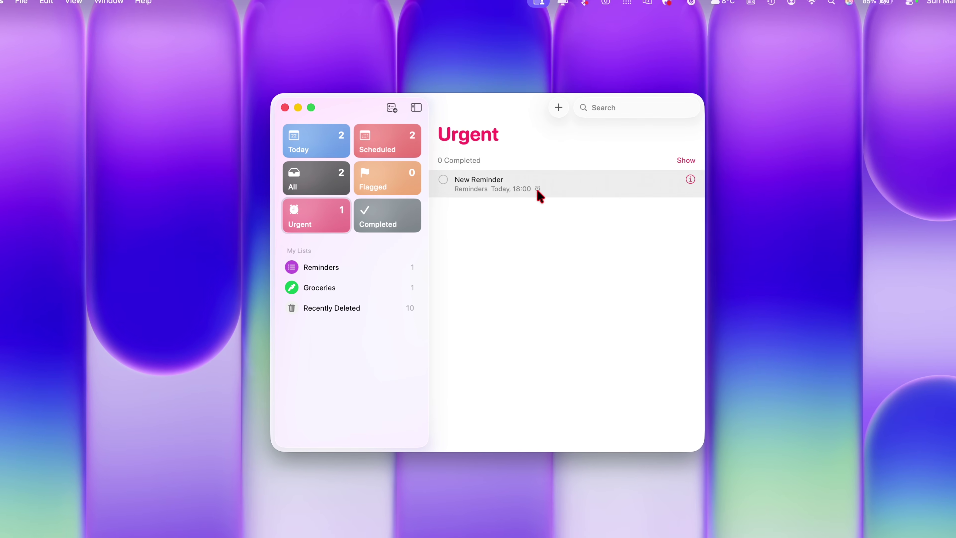
{"action": "scroll", "coordinate": [636, 184], "scroll_direction": "right", "scroll_amount": 5}
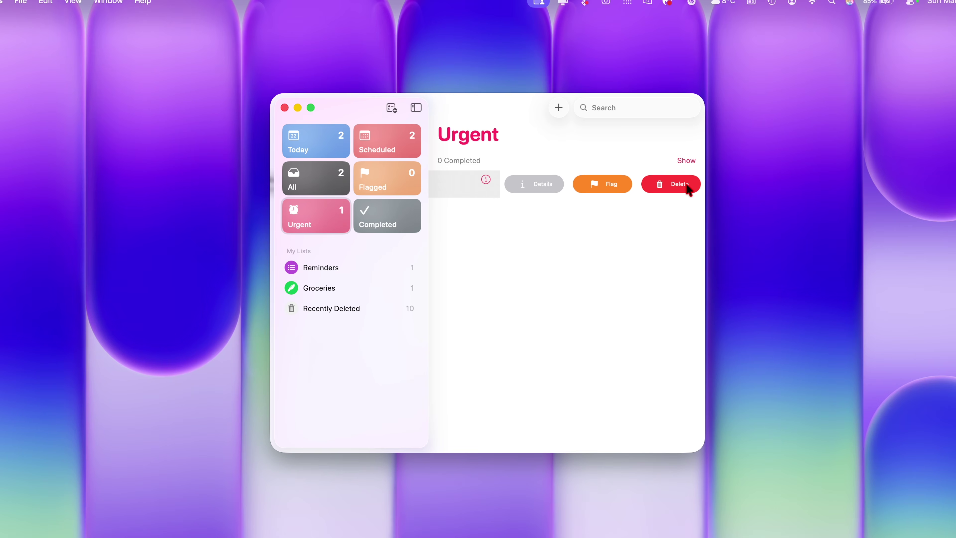
{"action": "left_click", "coordinate": [672, 190]}
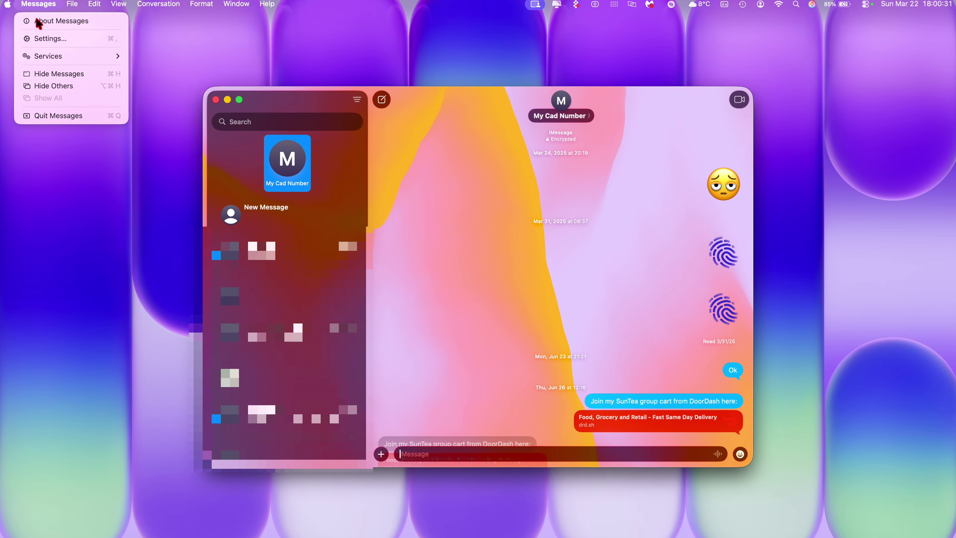
Step: In Messages, view and close the version information, and examine the pinned conversation from its encryption label to the new emoji
{"action": "left_click", "coordinate": [64, 22]}
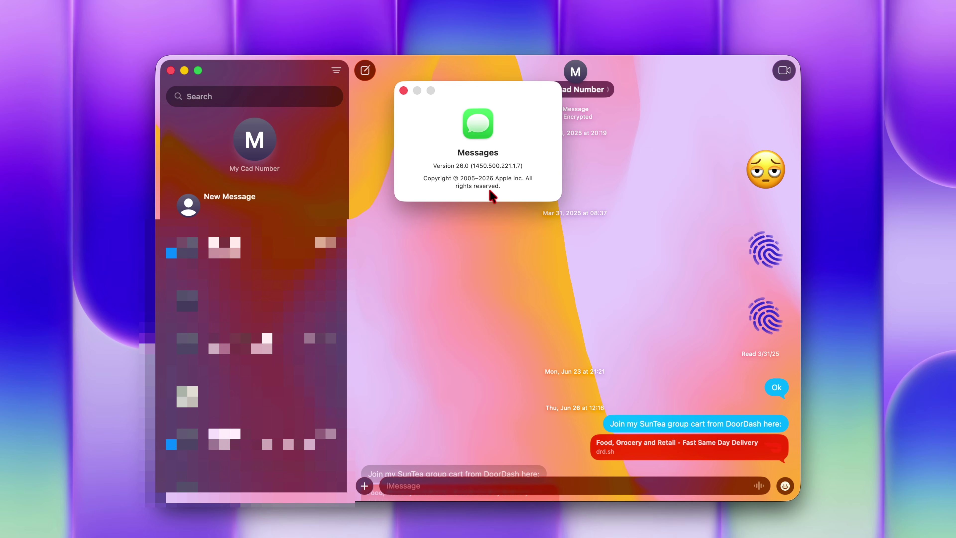
{"action": "left_click", "coordinate": [403, 91]}
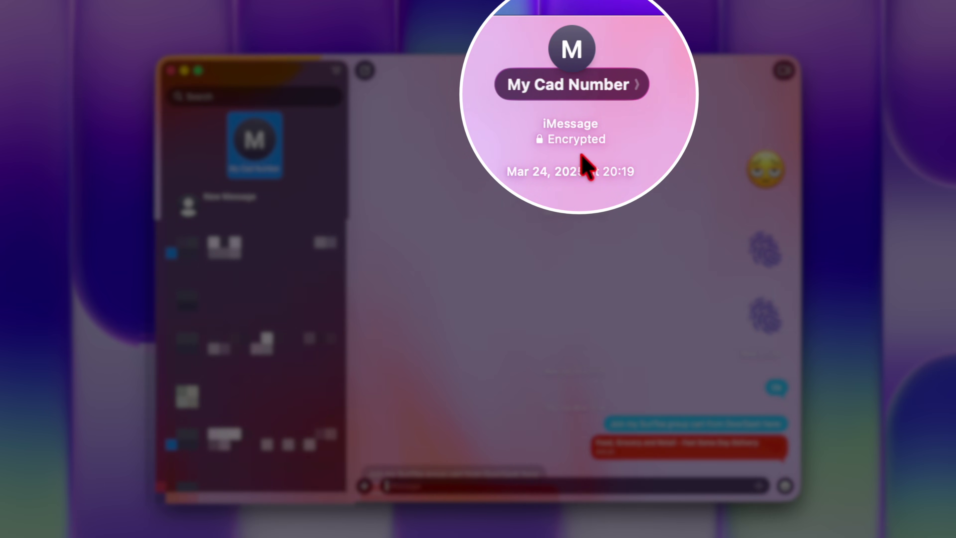
{"action": "scroll", "coordinate": [581, 151], "scroll_direction": "down", "scroll_amount": 5}
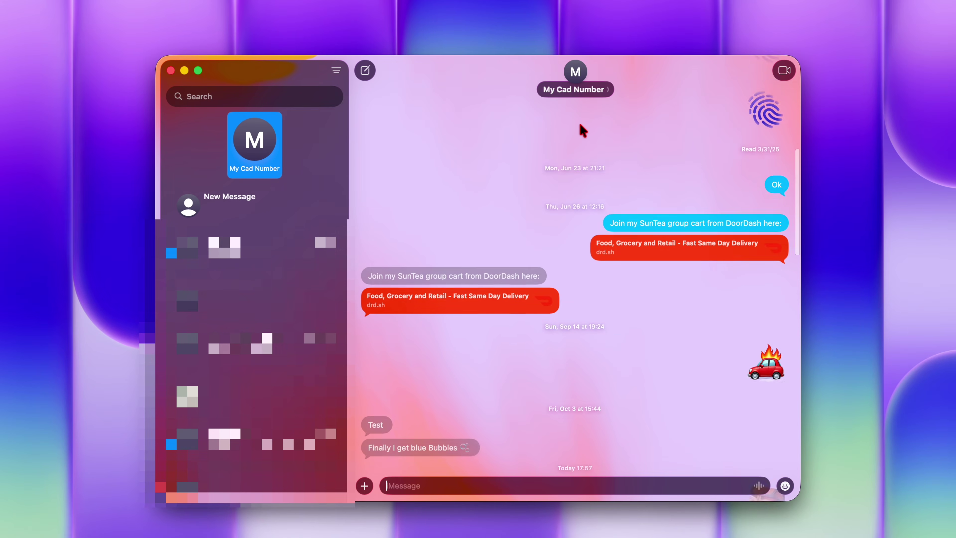
{"action": "scroll", "coordinate": [583, 130], "scroll_direction": "down", "scroll_amount": 10}
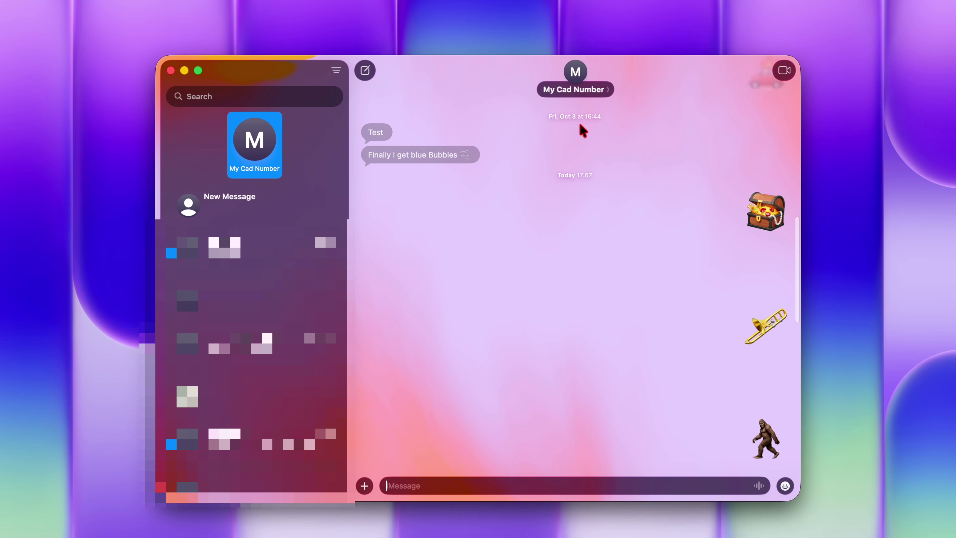
{"action": "scroll", "coordinate": [582, 130], "scroll_direction": "down", "scroll_amount": 3}
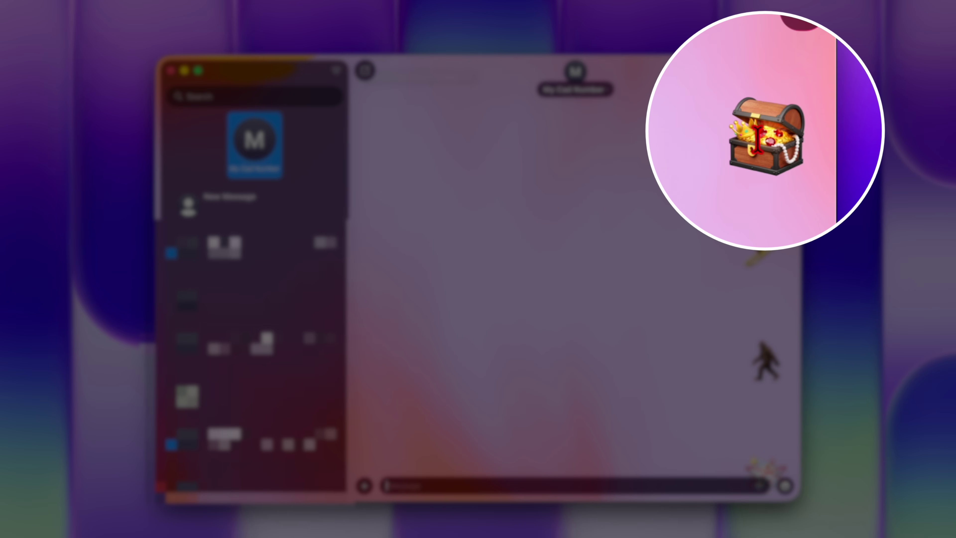
Step: Highlight the new emoji in the conversation one by one, from treasure chest, trombone and Bigfoot to landslide and ballet dancer
{"action": "left_click", "coordinate": [800, 144]}
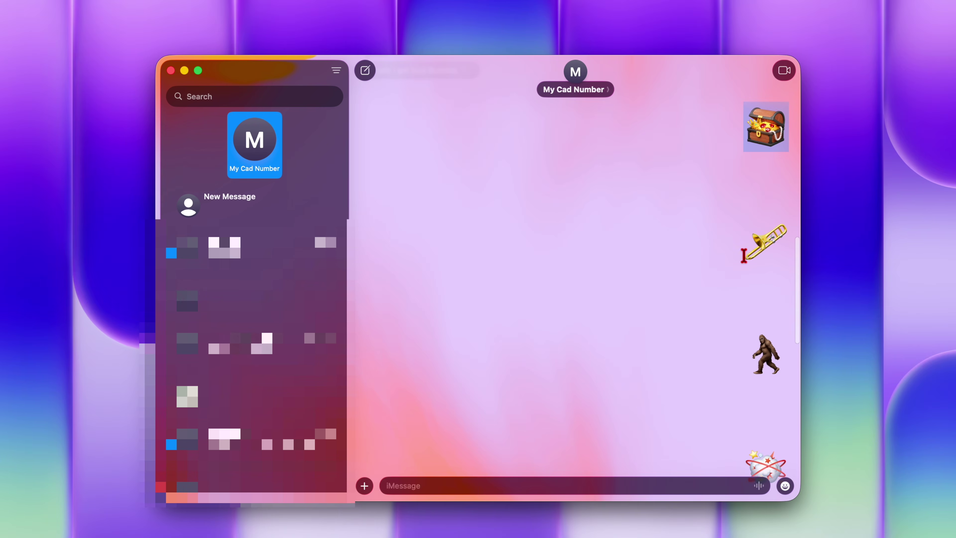
{"action": "left_click", "coordinate": [749, 256]}
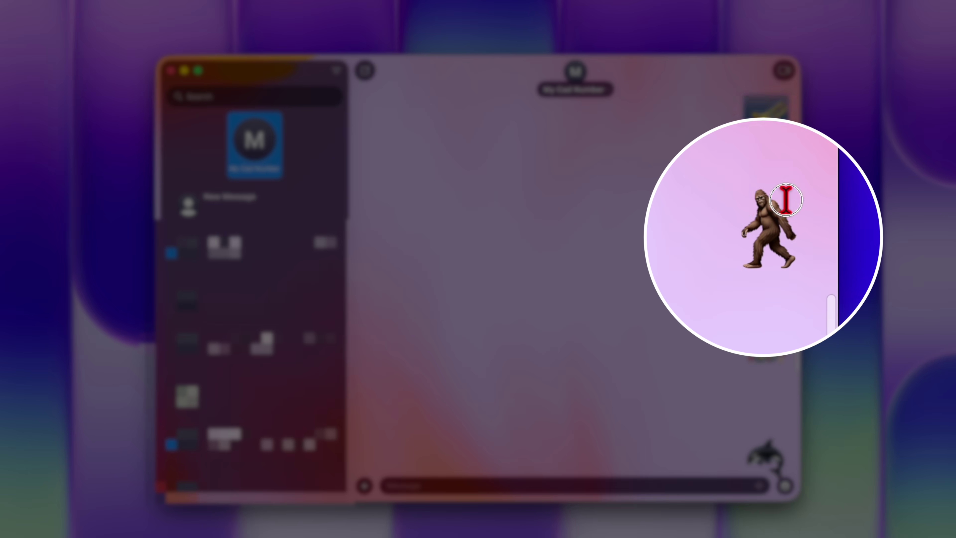
{"action": "left_click", "coordinate": [781, 340]}
{"action": "scroll", "coordinate": [803, 200], "scroll_direction": "down", "scroll_amount": 3}
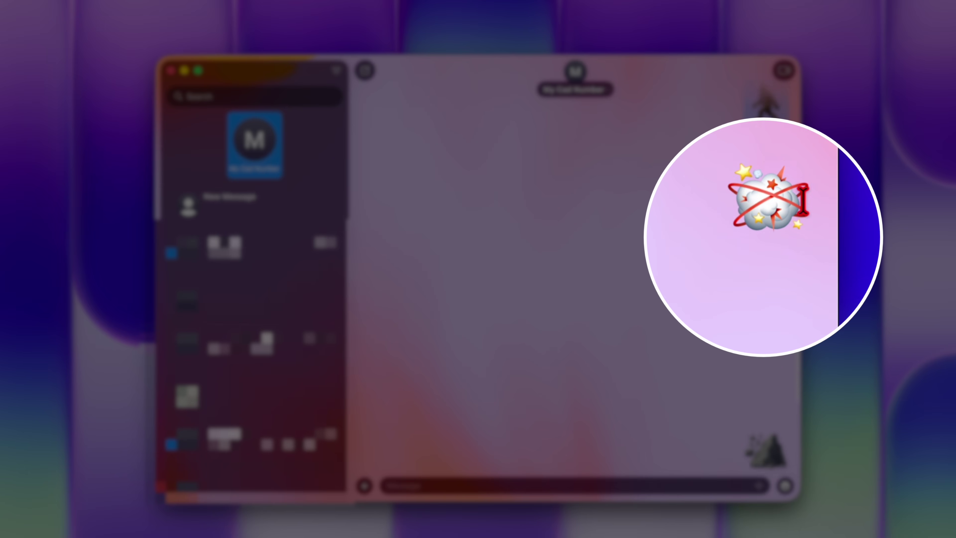
{"action": "left_click", "coordinate": [757, 216]}
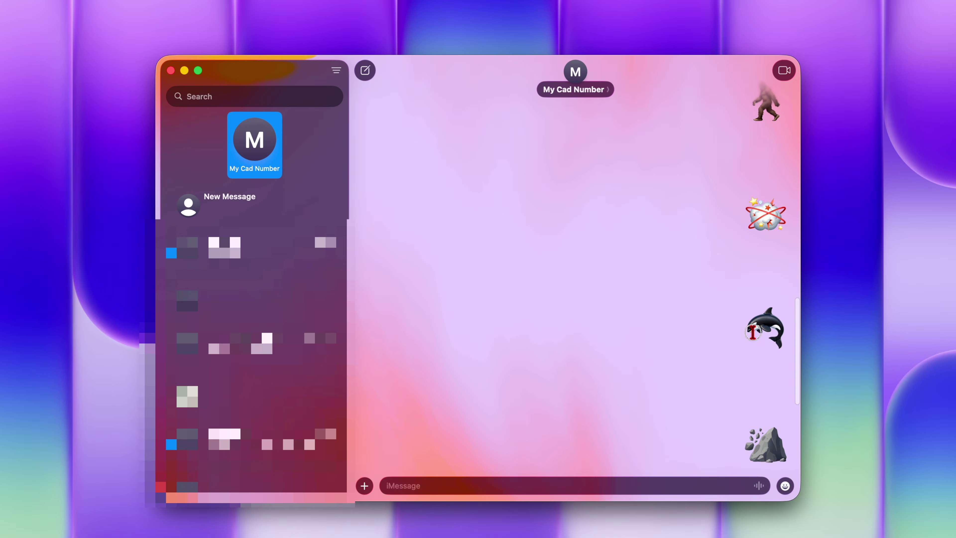
{"action": "left_click", "coordinate": [782, 333]}
{"action": "scroll", "coordinate": [782, 333], "scroll_direction": "down", "scroll_amount": 5}
{"action": "left_click", "coordinate": [779, 340]}
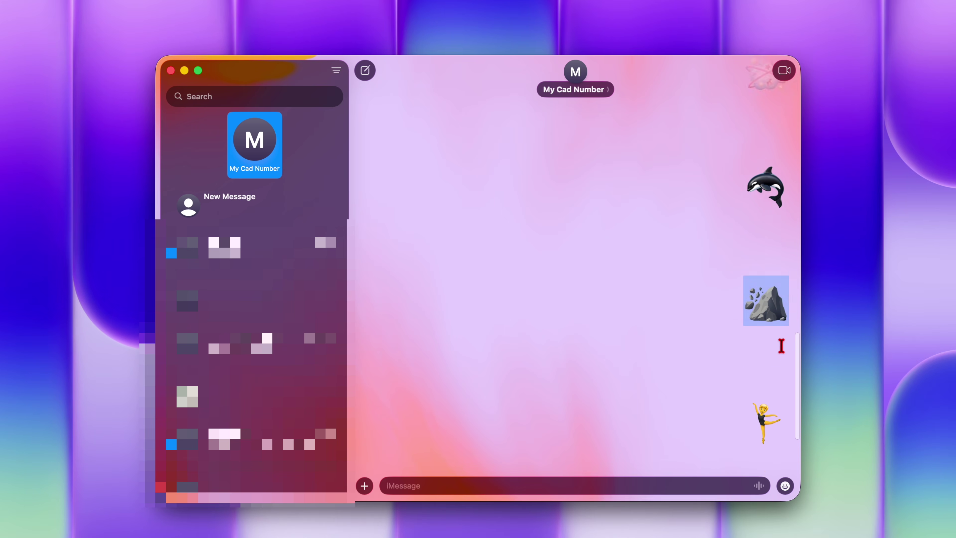
{"action": "left_click", "coordinate": [759, 349]}
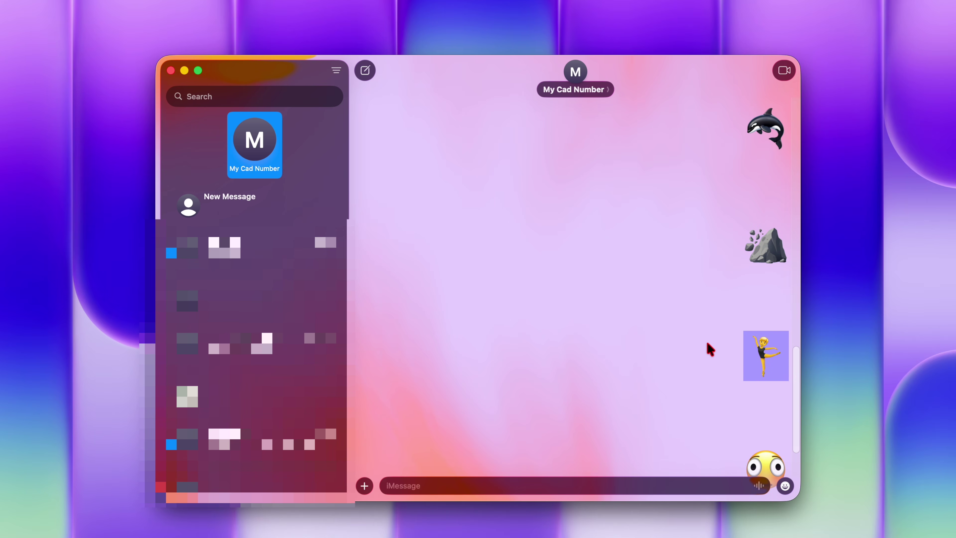